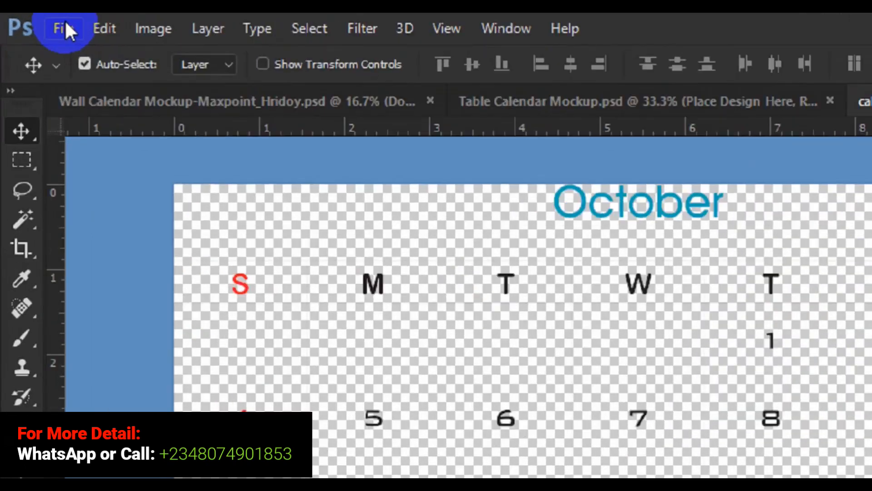
Step: Start a new document and name it Calendar Design
left_click(65, 27)
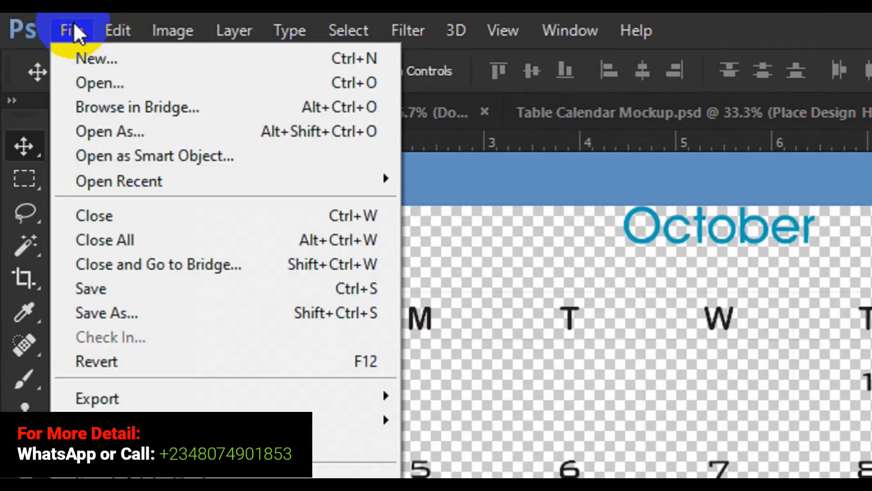
left_click(89, 58)
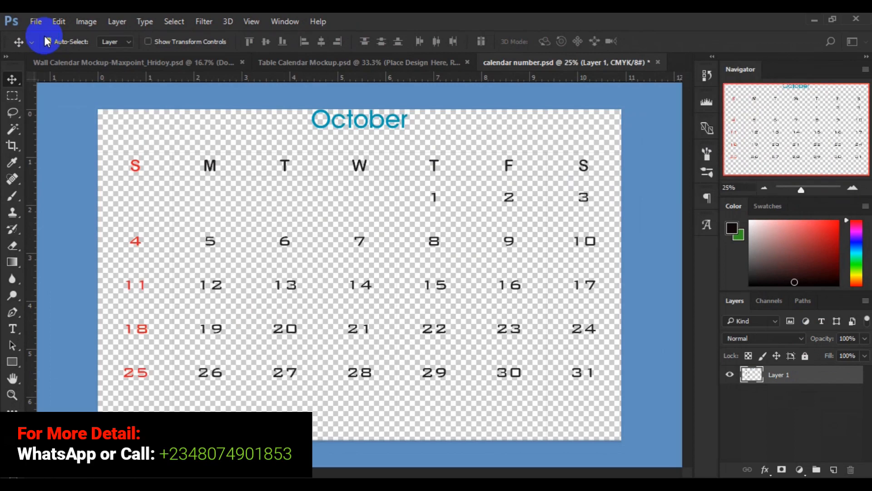
left_click(47, 42)
key("ctrl+n")
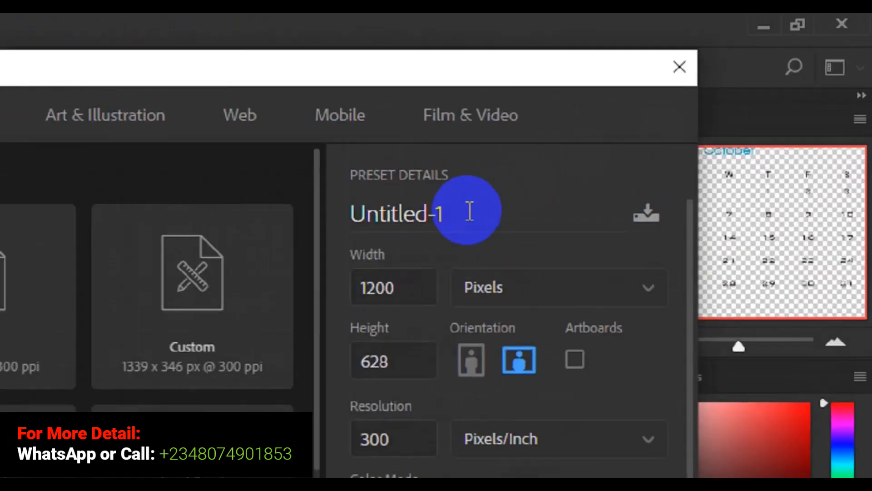
left_click(658, 118)
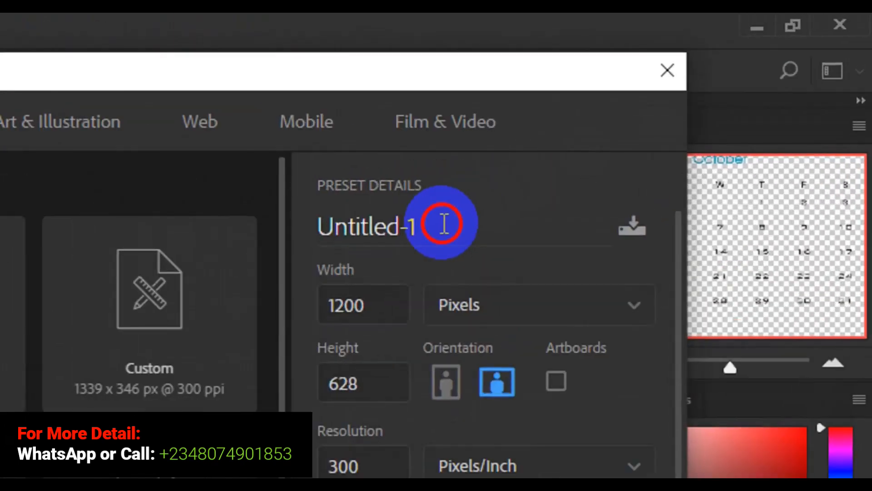
left_click(444, 223)
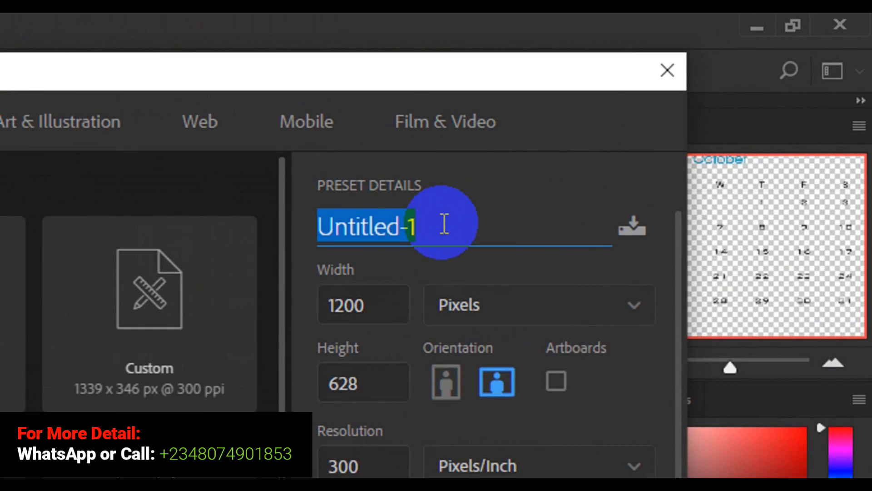
type("Ca")
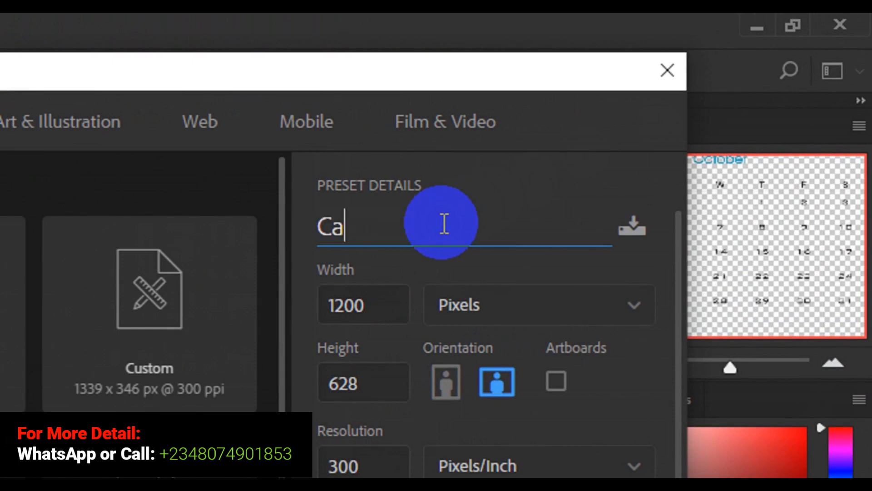
type("len")
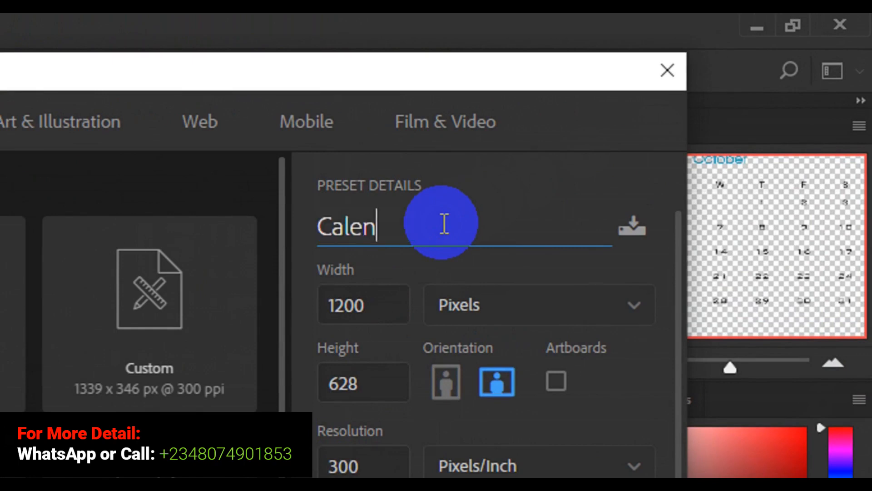
type("dar ")
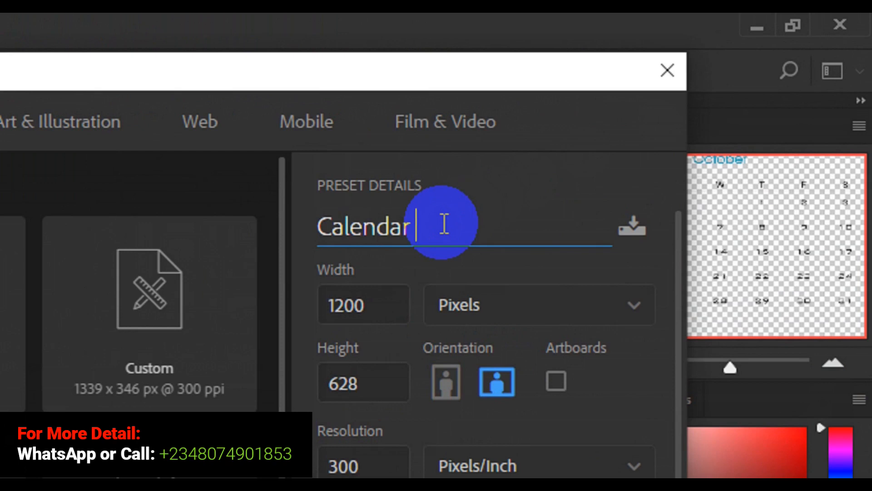
type("Design")
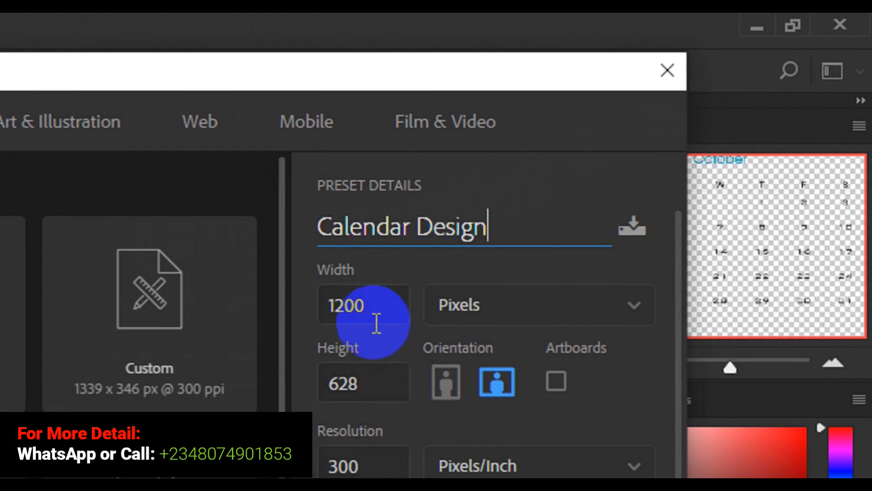
Step: Set the new document's width to 2448 pixels
left_click(377, 317)
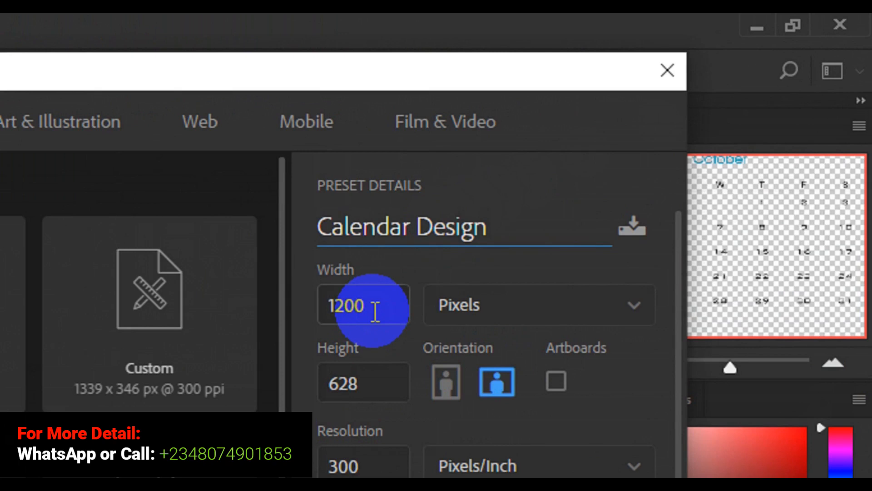
double_click(375, 313)
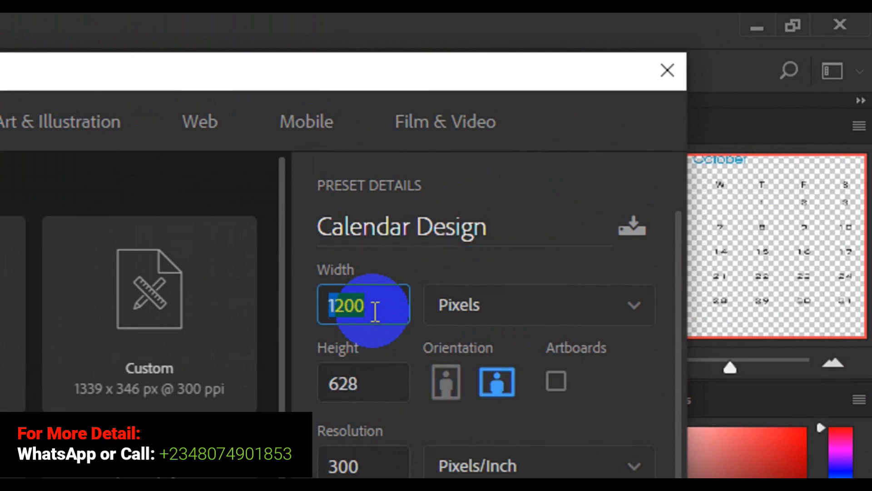
type("2")
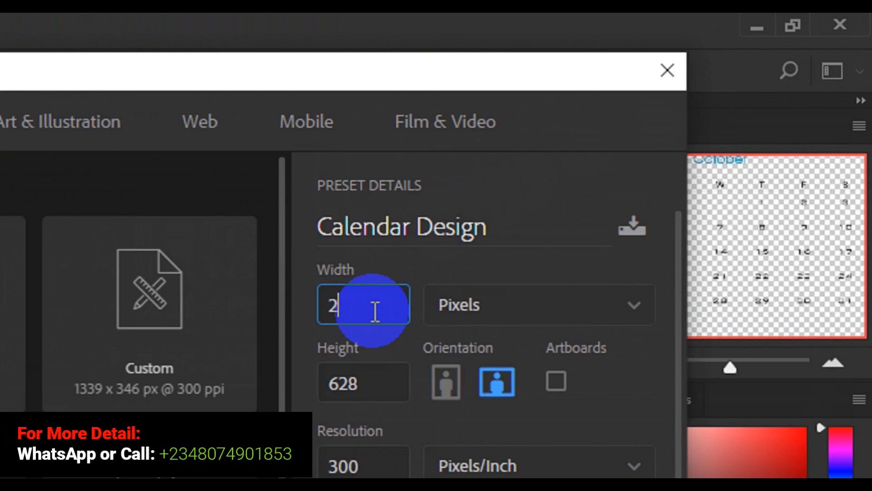
type("424")
key("BackSpace")
key("BackSpace")
type("48")
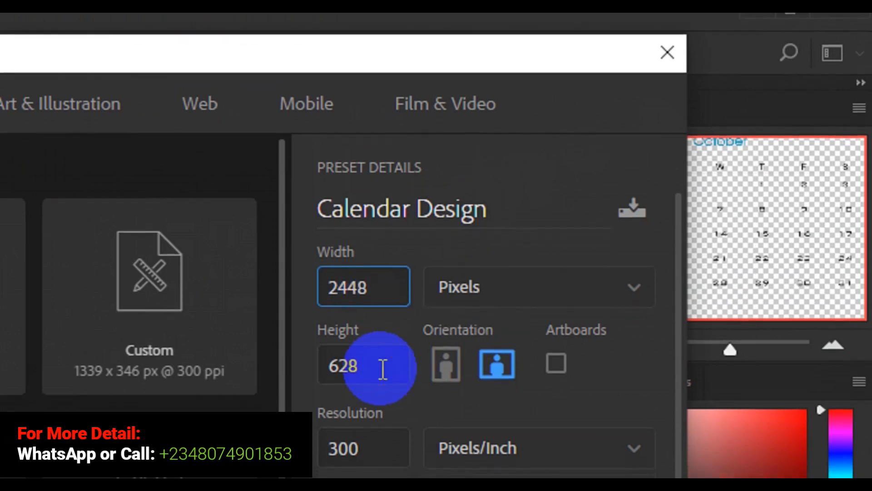
left_click(383, 363)
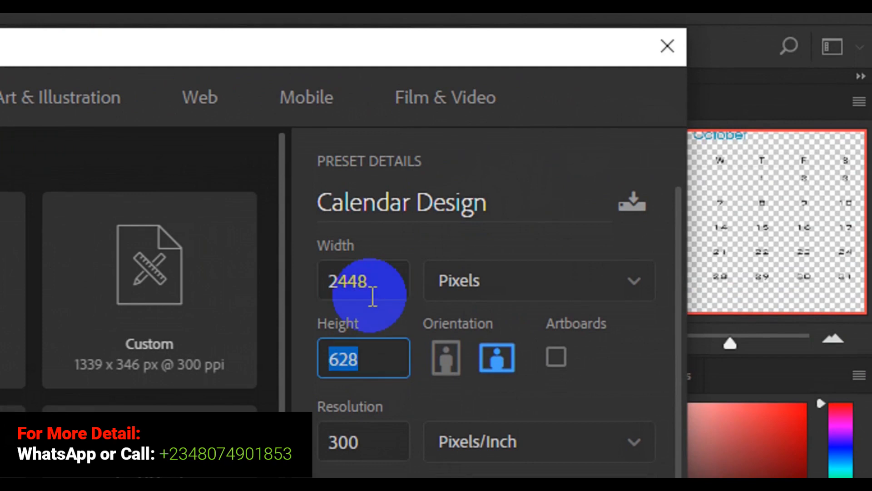
Step: Set the new document's width to 2484 pixels and its height to 1818 pixels
left_click(365, 287)
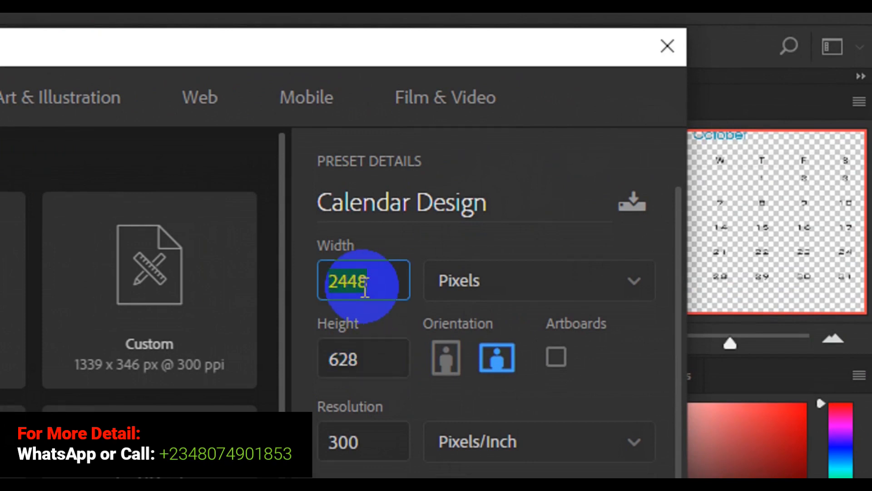
type("2484")
left_click(357, 350)
left_click(359, 358)
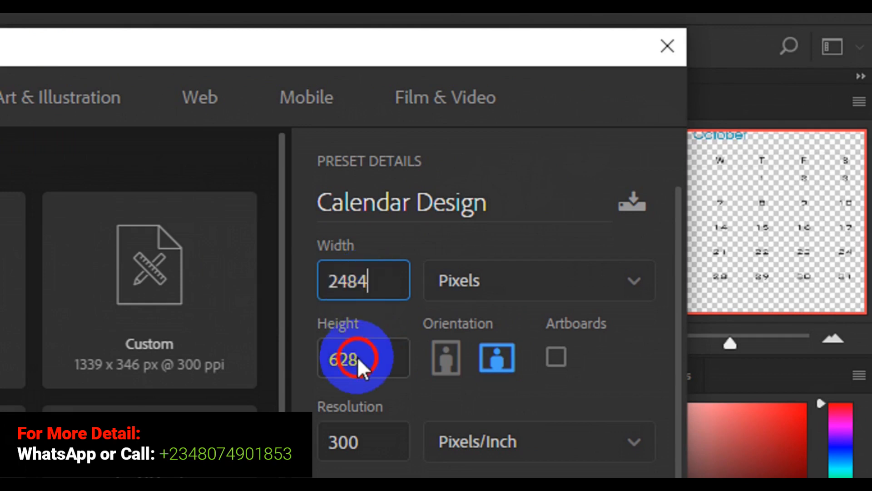
left_click(360, 358)
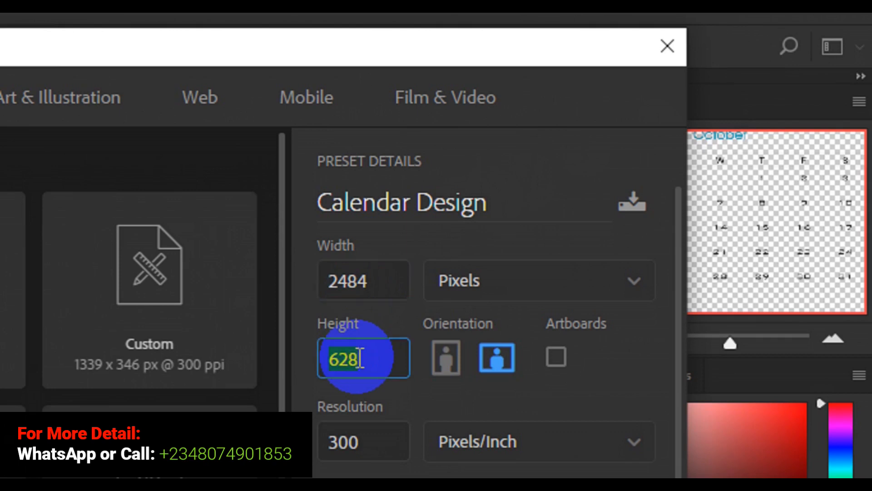
type("1818")
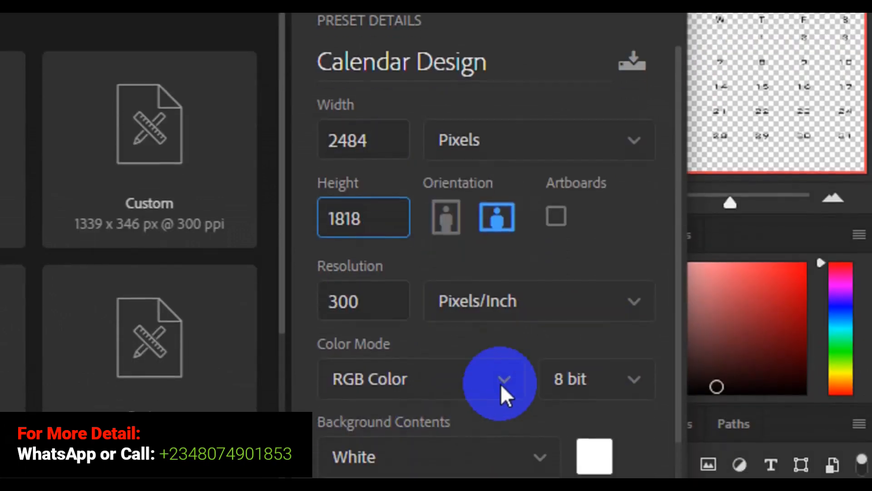
Step: Choose CMYK Color as the color mode and create the document
left_click(505, 416)
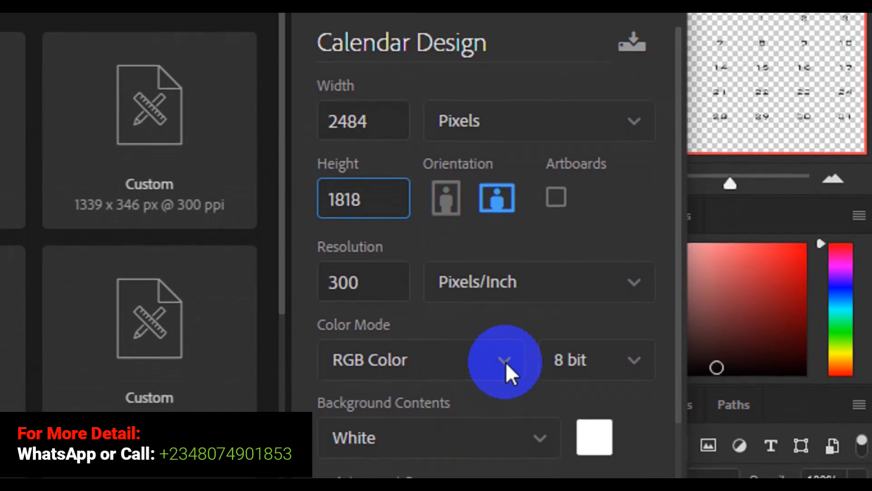
left_click(505, 365)
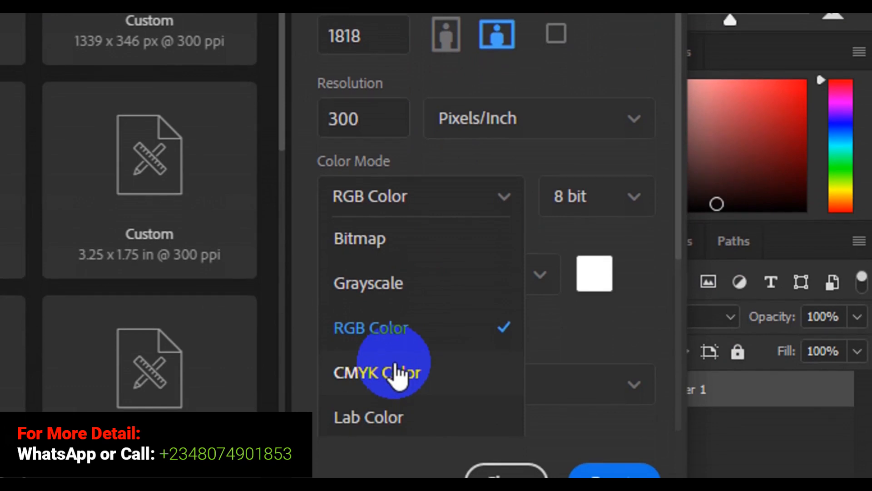
left_click(395, 373)
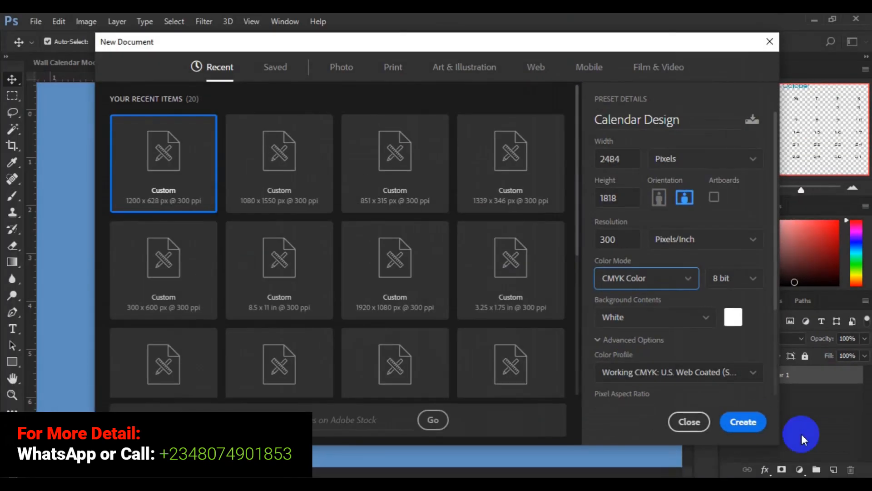
left_click(752, 424)
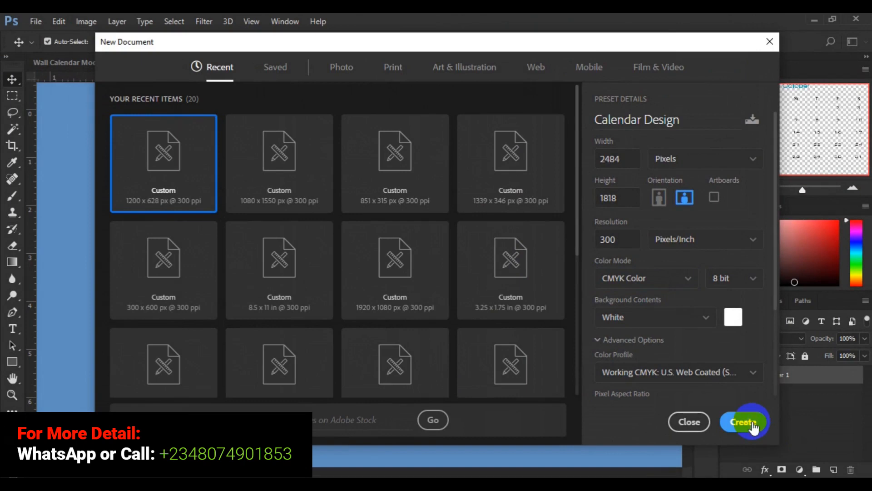
left_click(745, 421)
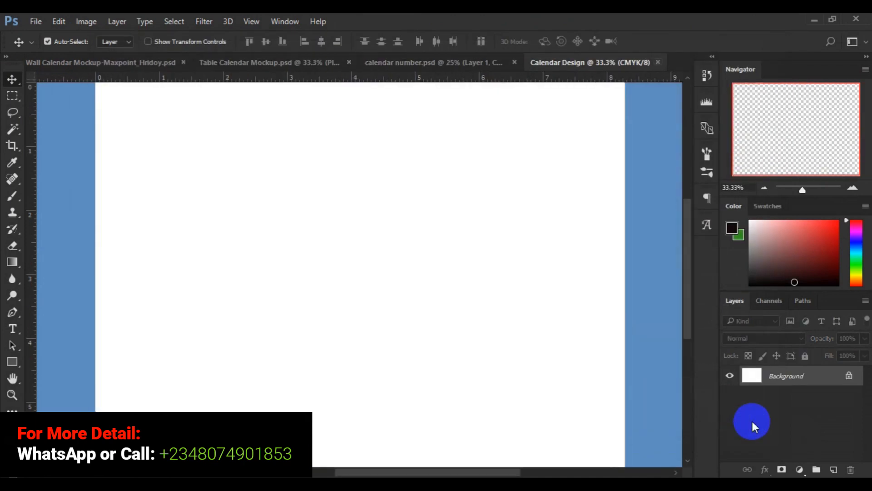
Step: Add a new empty layer above the Background layer
key("ctrl")
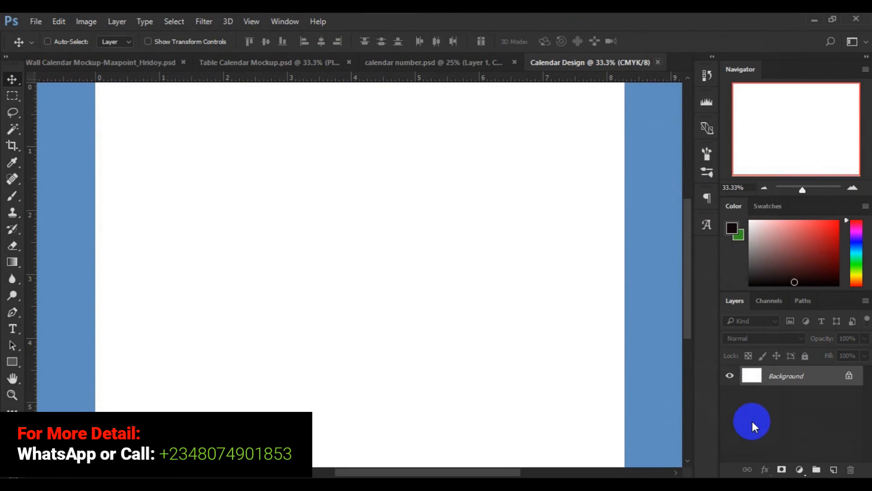
key("ctrl+minus")
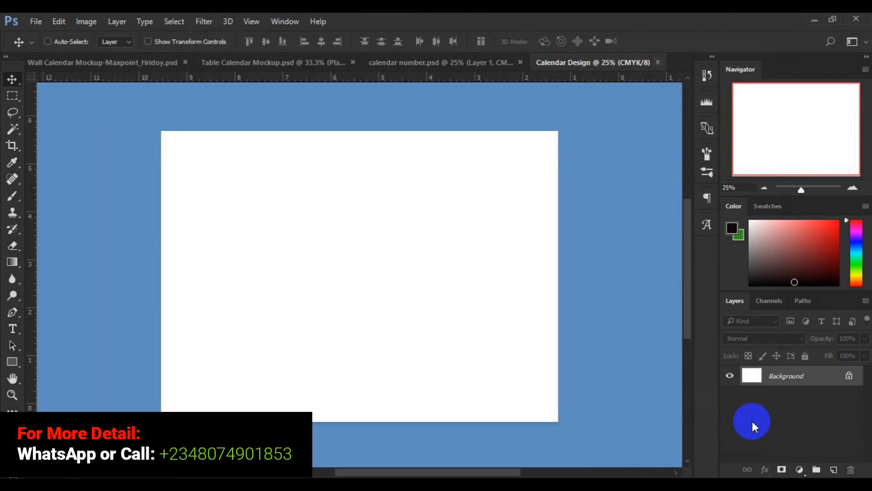
key("ctrl+minus")
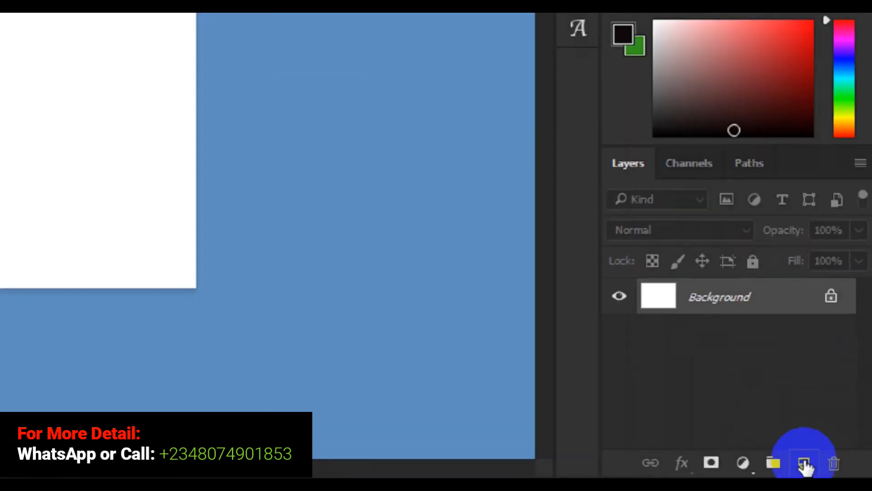
left_click(804, 463)
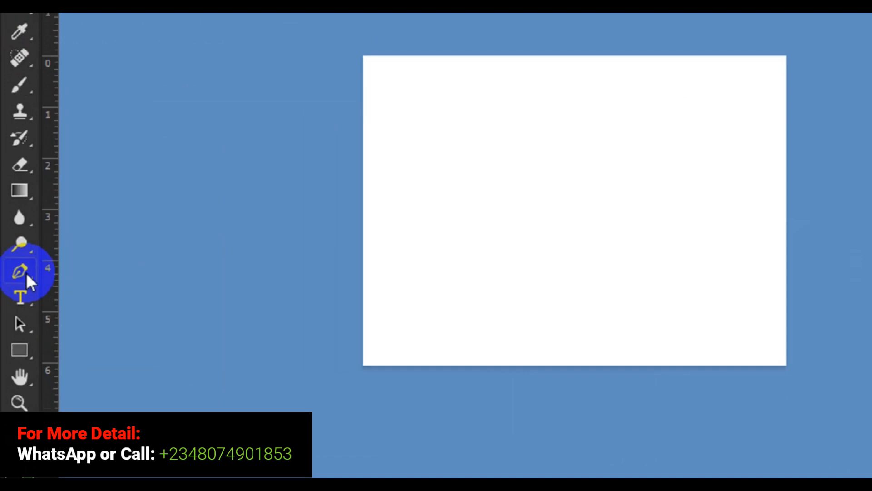
Step: Set up the Pen tool in Shape mode with no stroke, keeping the white fill
left_click(26, 273)
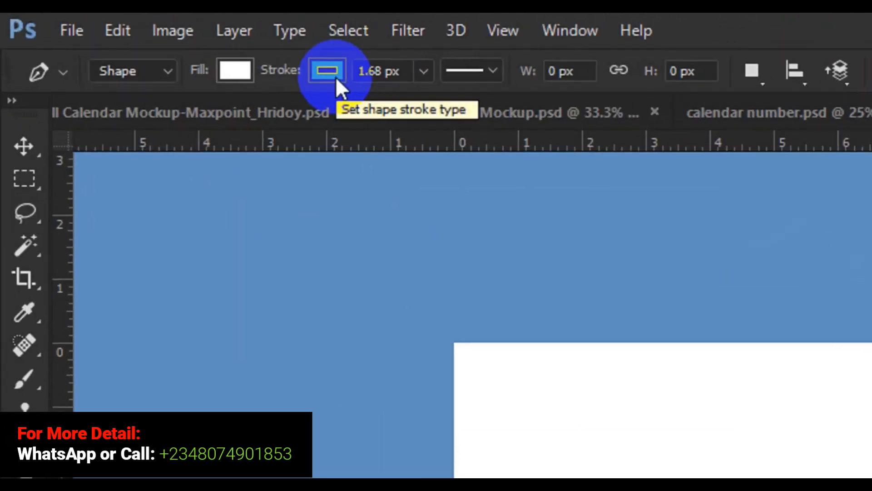
left_click(335, 76)
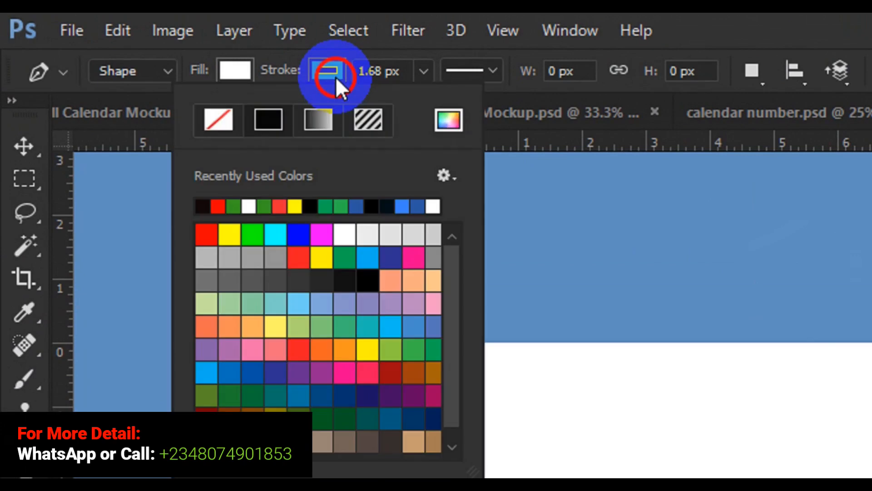
left_click(211, 121)
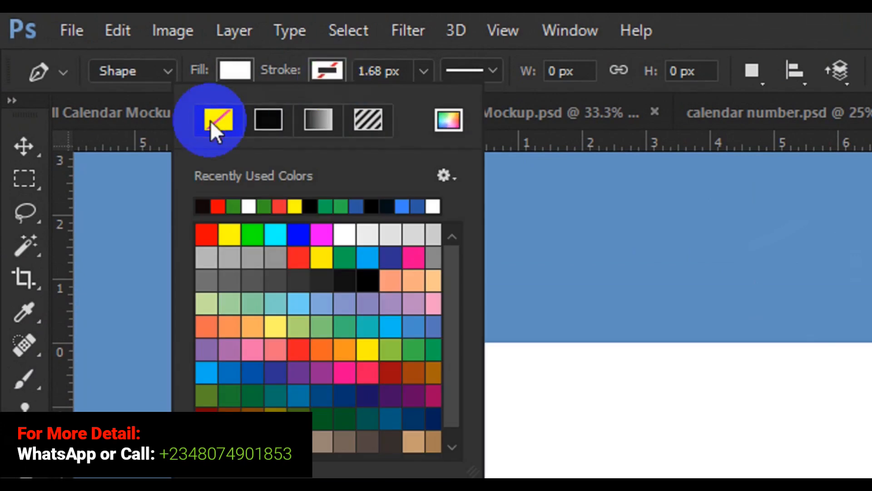
left_click(233, 72)
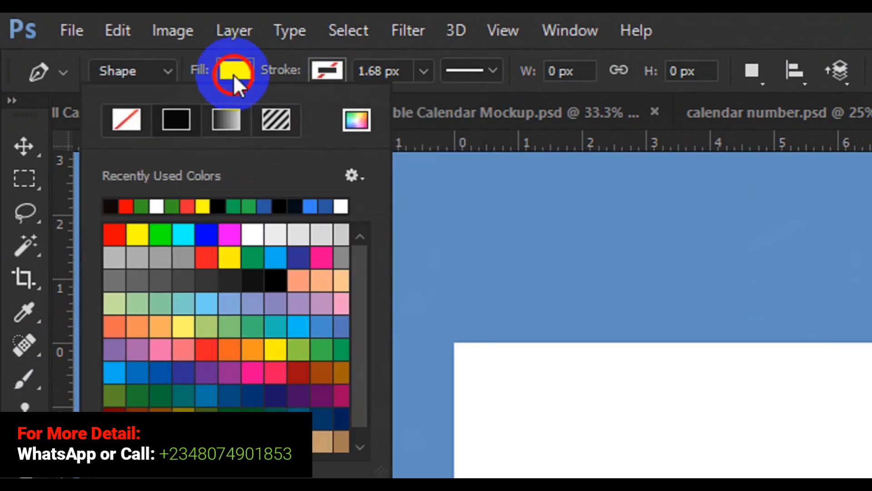
left_click(233, 75)
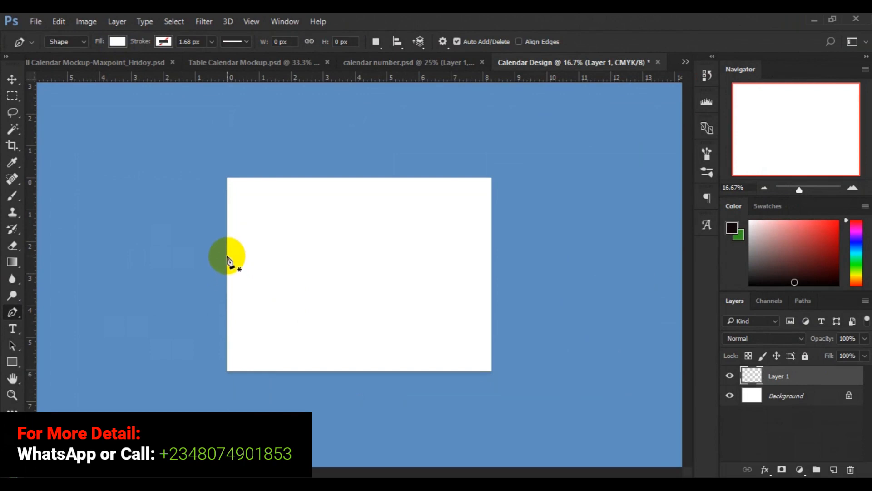
Step: Draw an S-shaped wave path with the Pen tool across the full canvas width, from edge to edge, about 306 px high
left_click(228, 255)
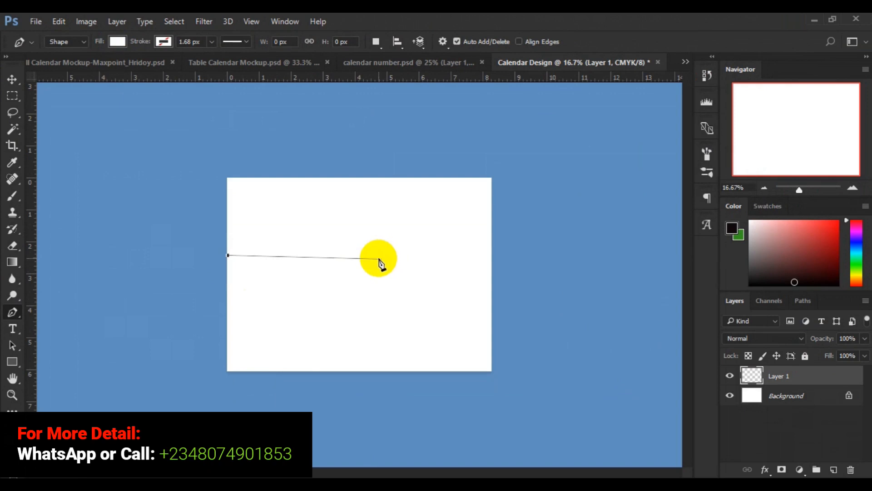
left_click(373, 254)
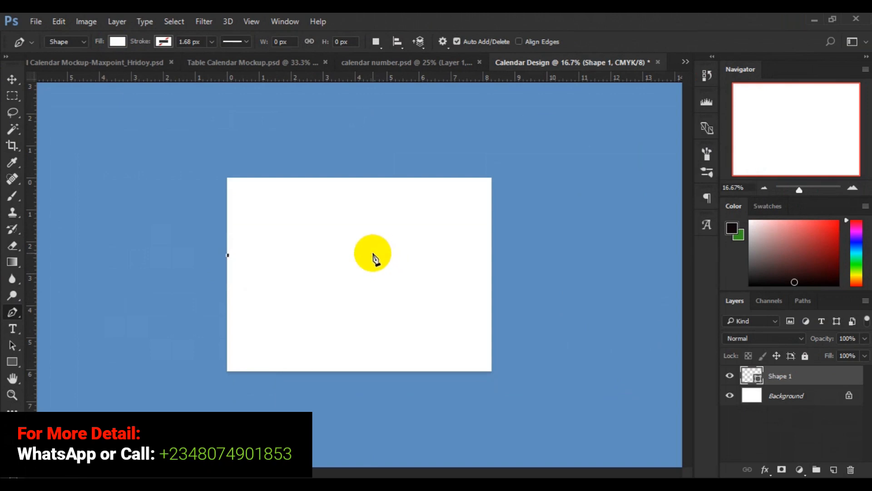
left_click_drag(361, 254, 416, 235)
left_click_drag(423, 231, 425, 217)
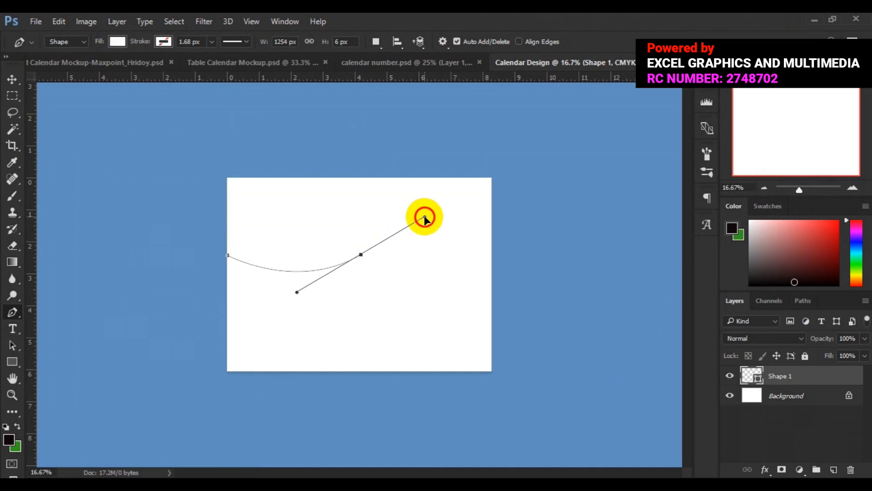
left_click_drag(425, 217, 425, 216)
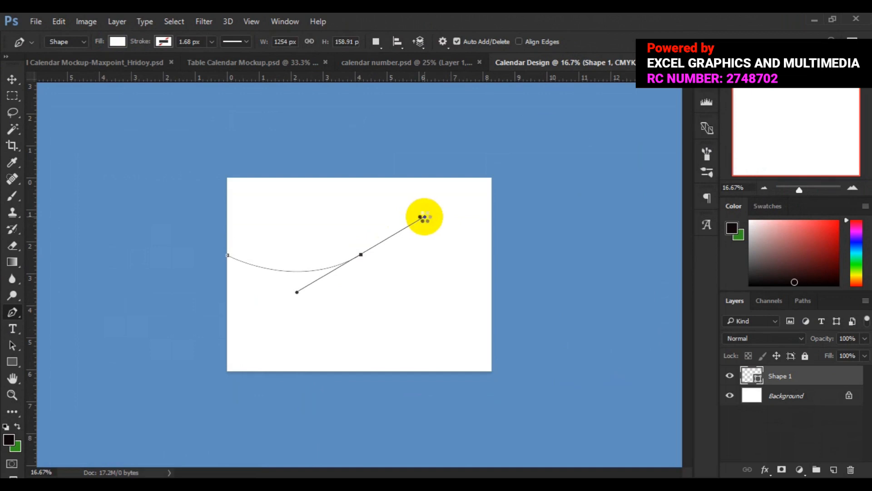
left_click(495, 276)
left_click_drag(495, 276, 498, 282)
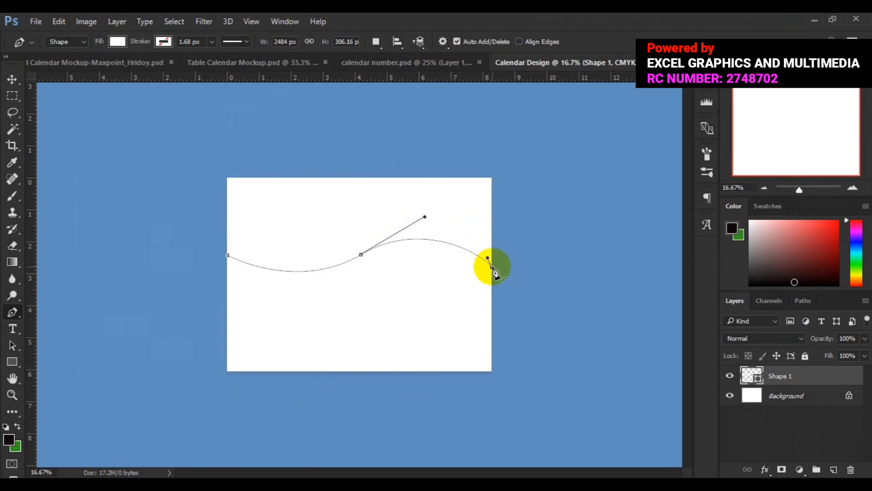
Step: Close the wave path around the canvas's upper area, placing two corner points just outside it, about 2676 by 1011 px overall
left_click_drag(494, 270, 502, 163)
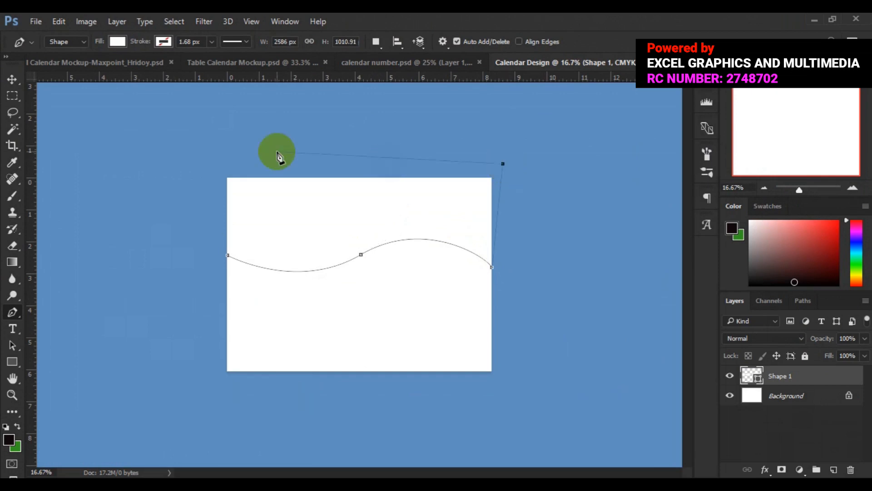
left_click(219, 171)
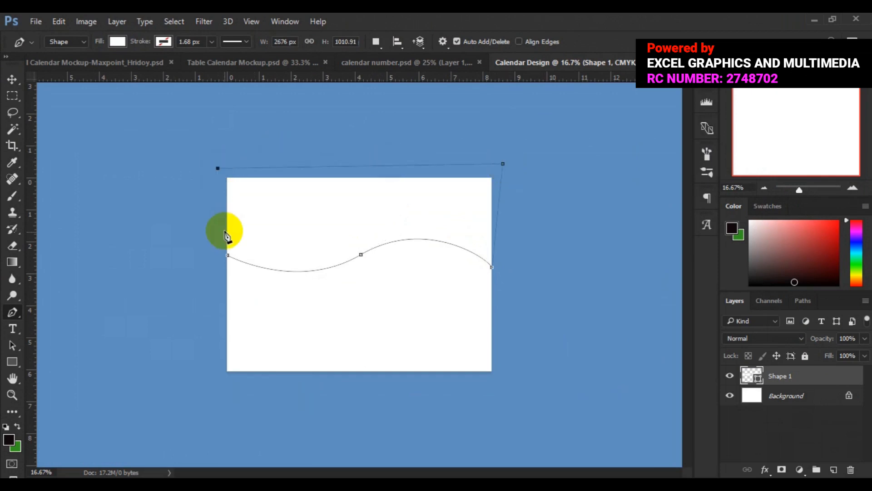
left_click(227, 255)
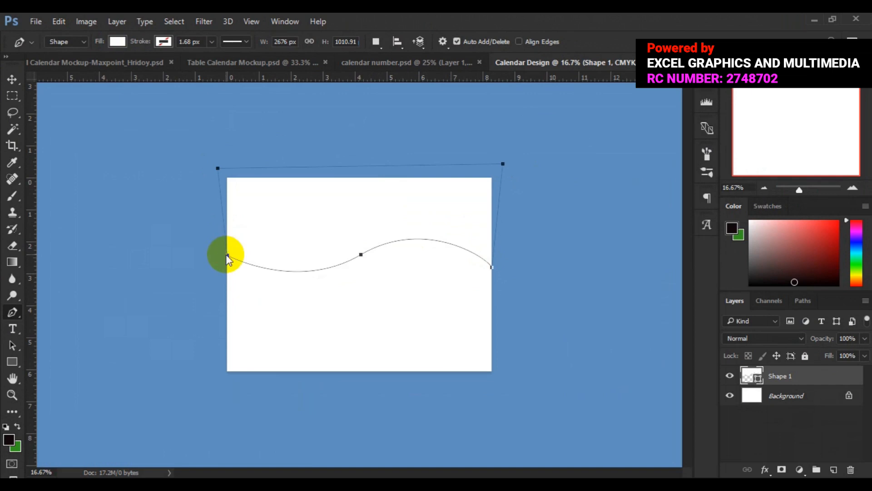
Step: Try to free-transform the selected wave path
left_click(12, 81)
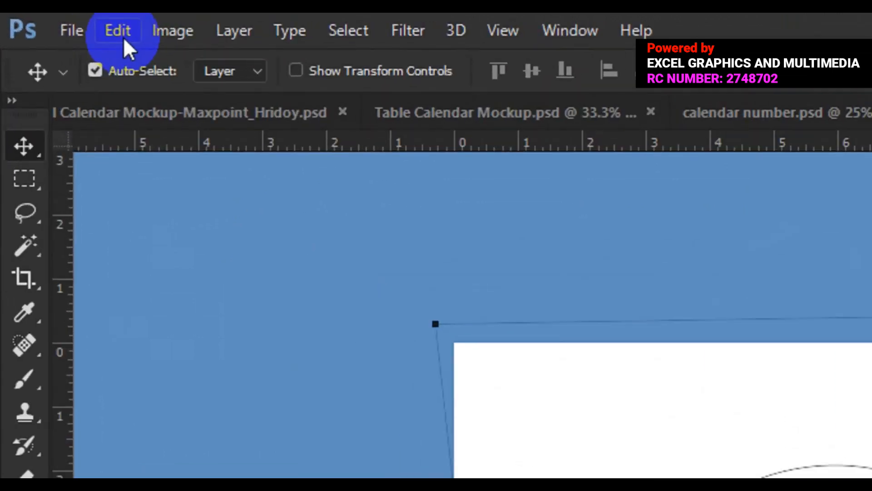
left_click(124, 37)
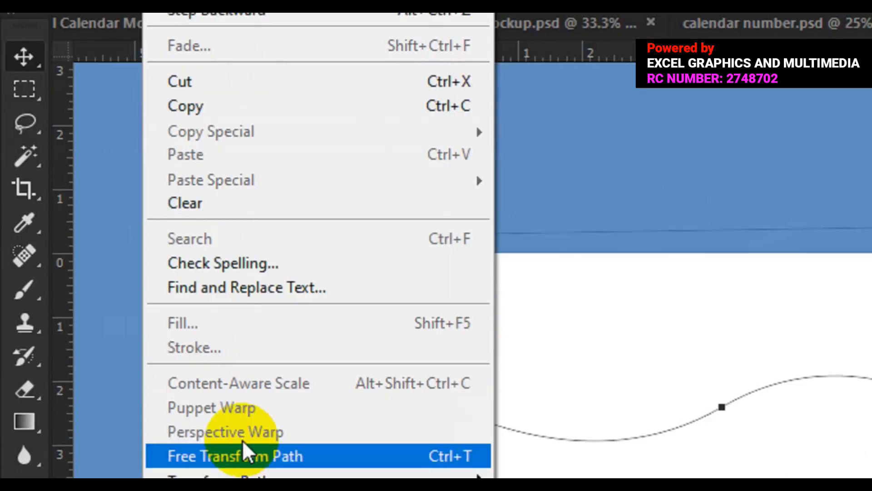
left_click(245, 454)
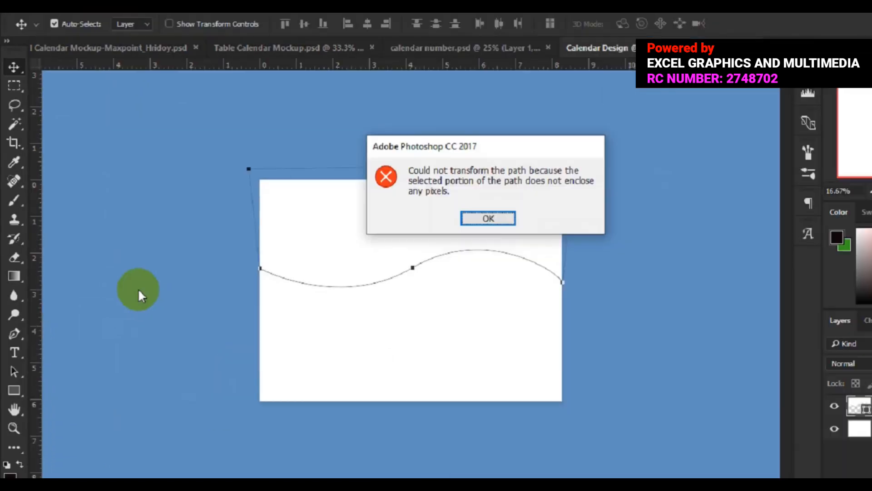
left_click(501, 218)
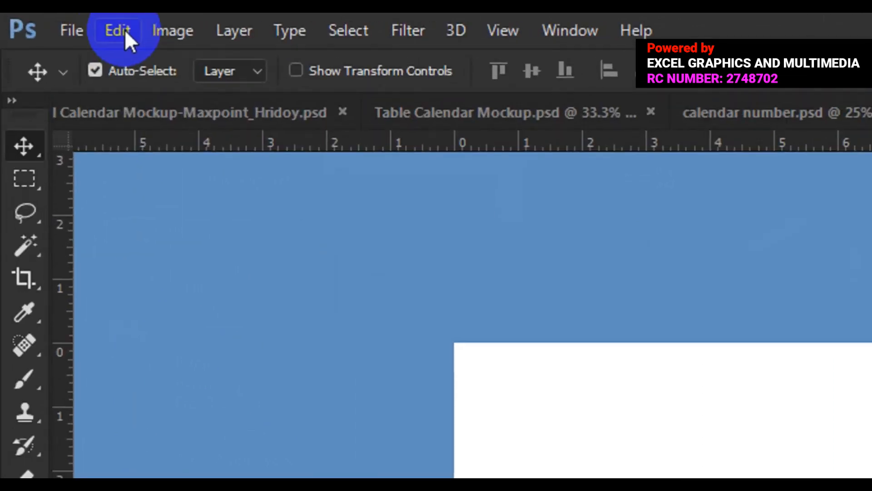
Step: Free-transform the wave shape to about 102% size and move it slightly down to about X 1242.5 px, Y 394 px
left_click(125, 29)
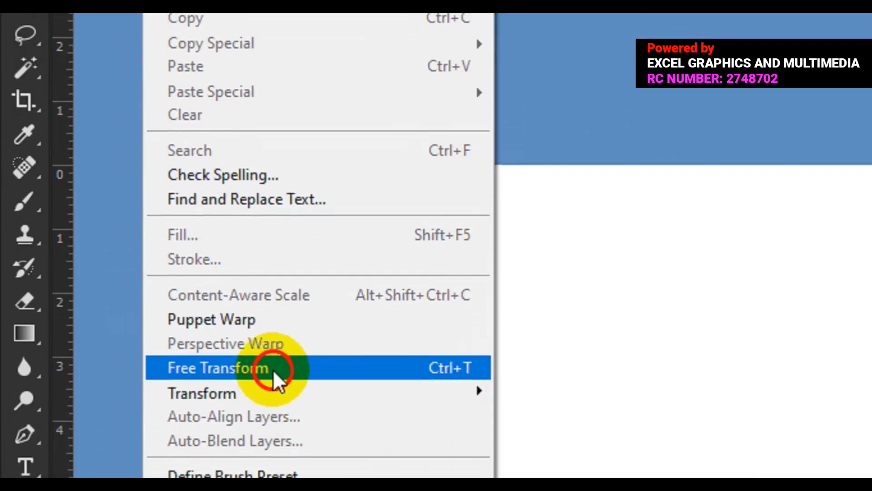
left_click(272, 369)
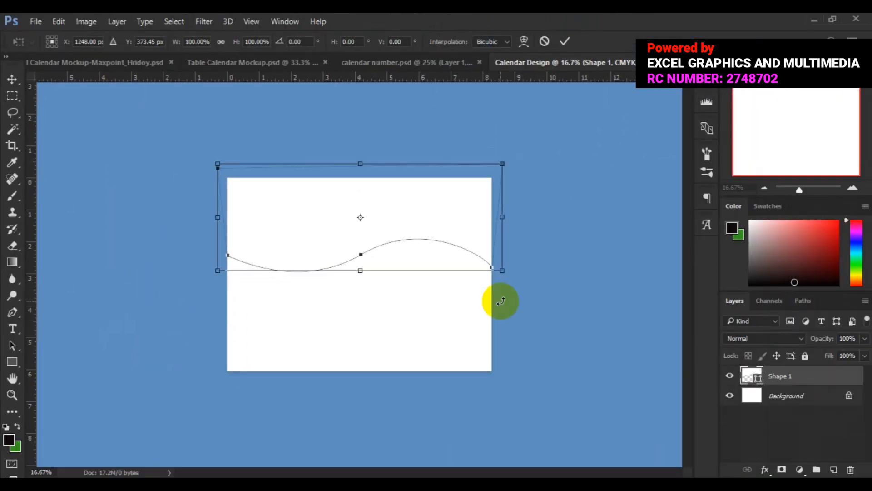
left_click_drag(507, 272, 507, 273)
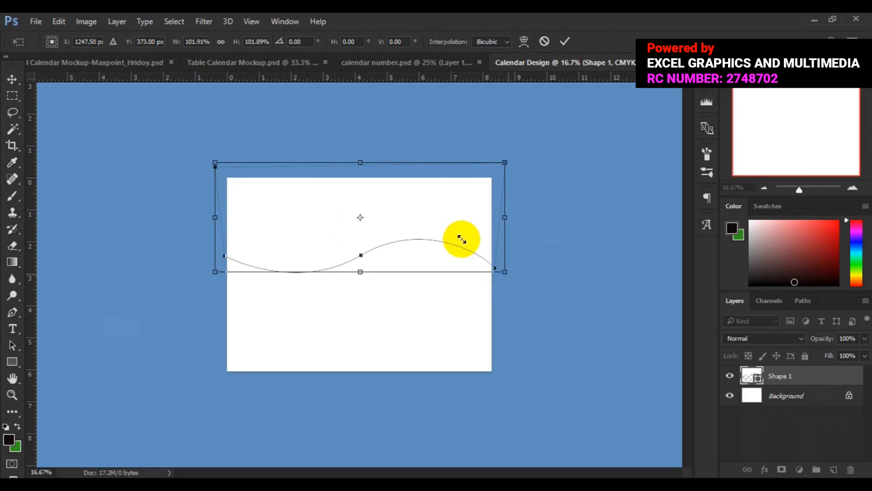
left_click_drag(438, 228, 439, 229)
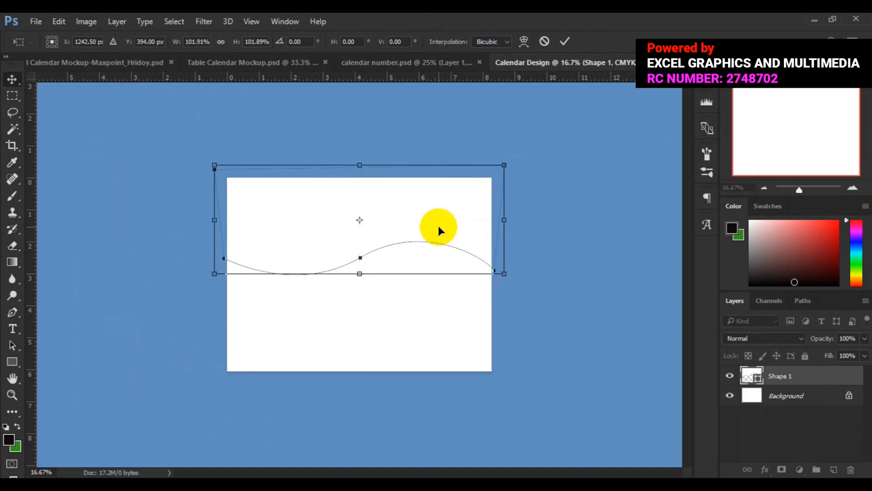
key("Return")
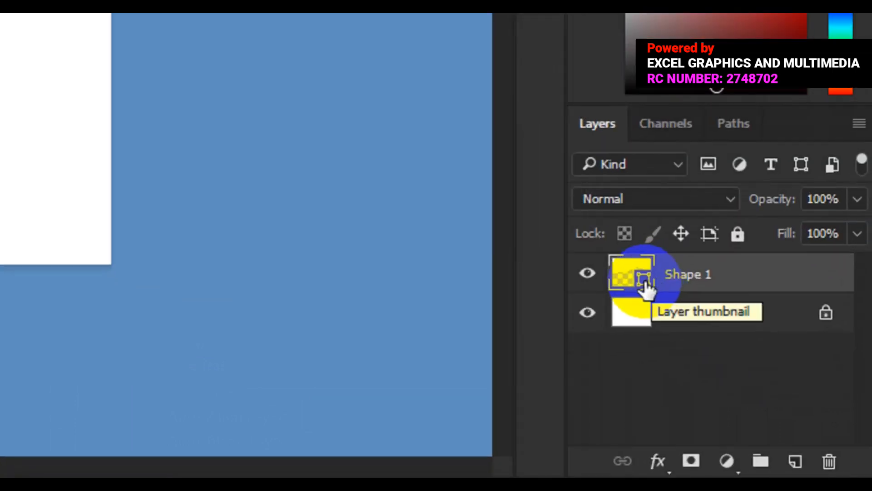
Step: Change the wave shape's fill to dark blue-gray #272a2f
left_click(648, 284)
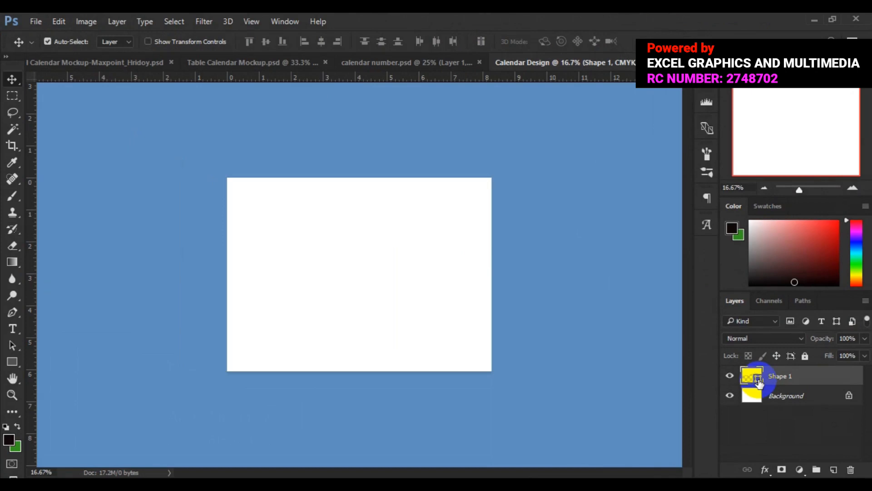
left_click(540, 287)
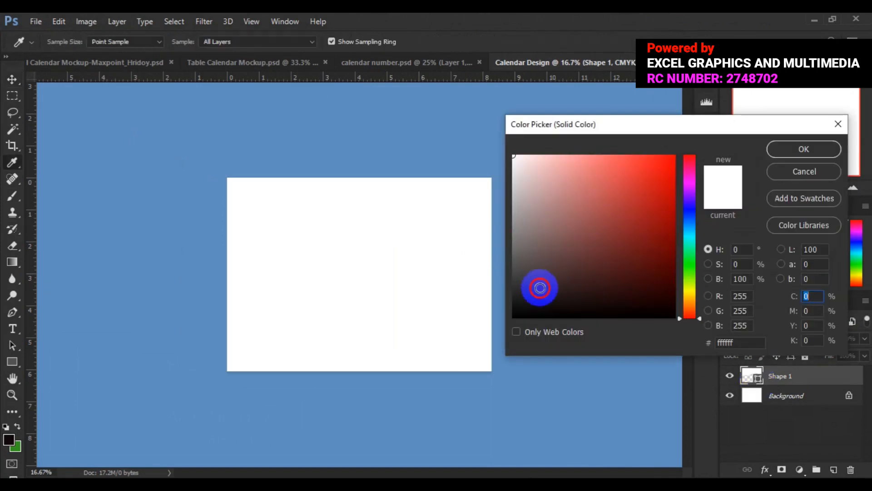
left_click(688, 217)
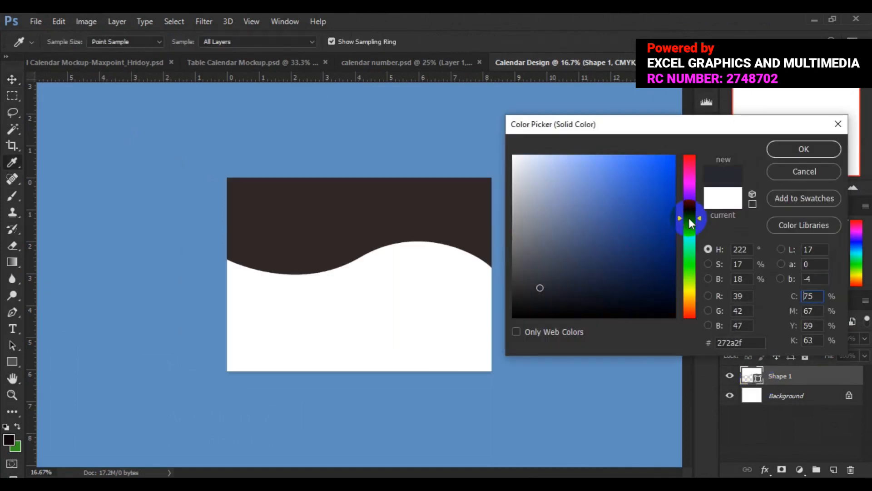
left_click(803, 149)
key("v")
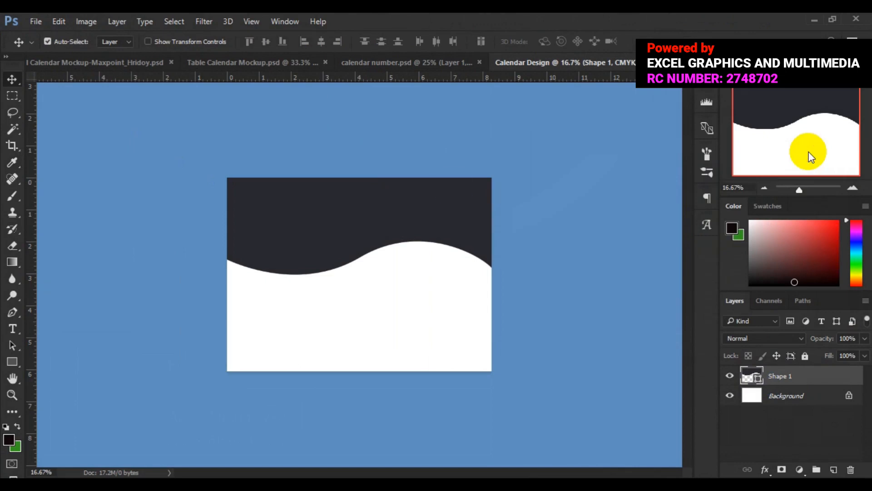
Step: Duplicate the Shape 1 layer within the Calendar Design document and name the copy Shape 2
left_click(309, 226)
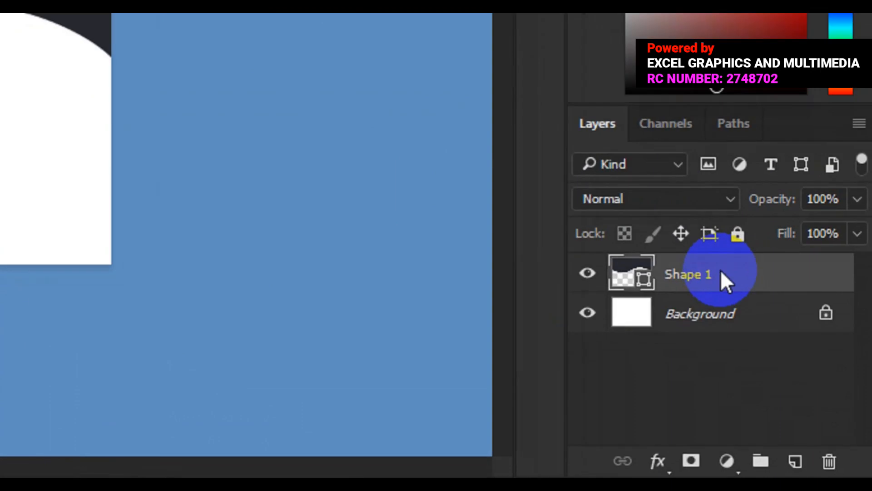
right_click(797, 377)
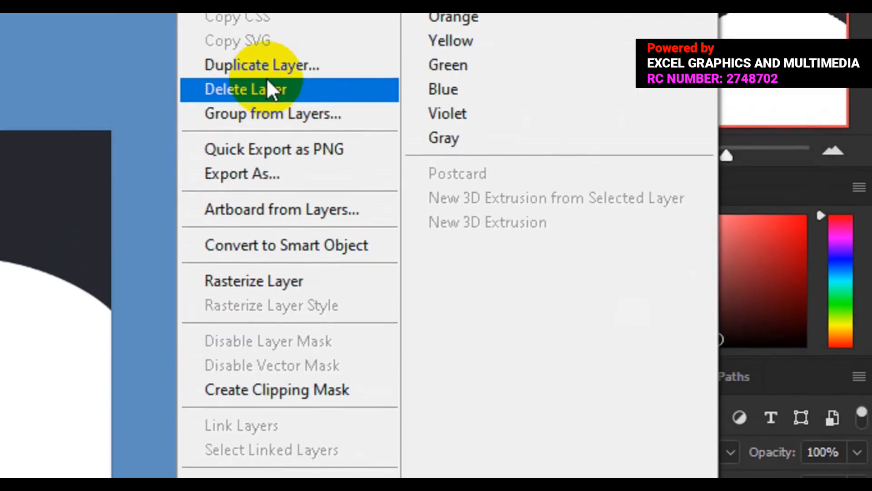
left_click(263, 53)
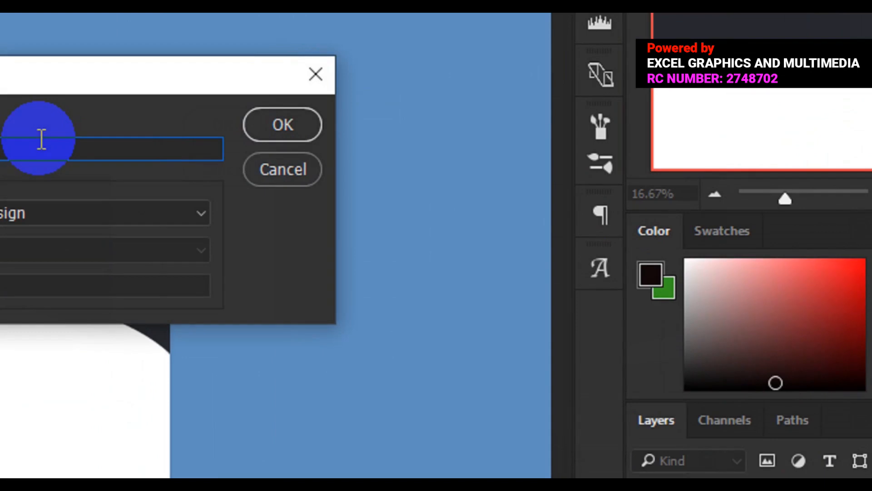
left_click(15, 149)
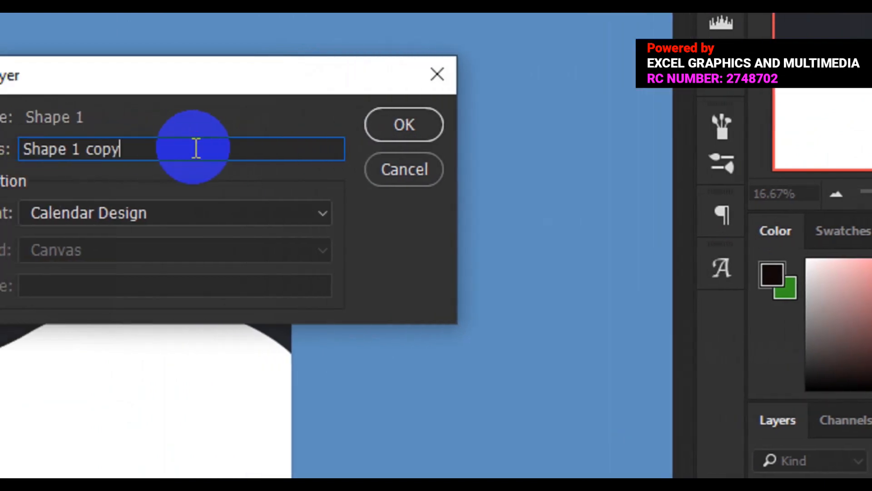
key("BackSpace")
key("BackSpace")
key("BackSpace")
key("BackSpace")
key("BackSpace")
key("BackSpace")
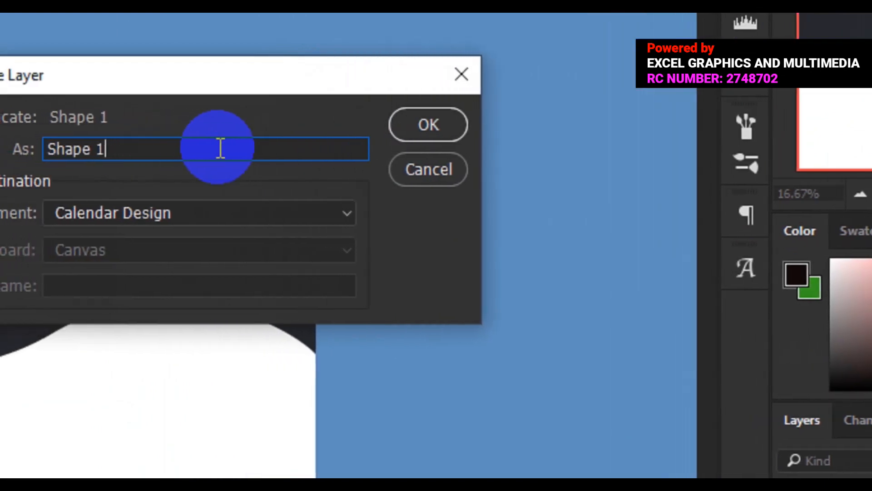
type("2")
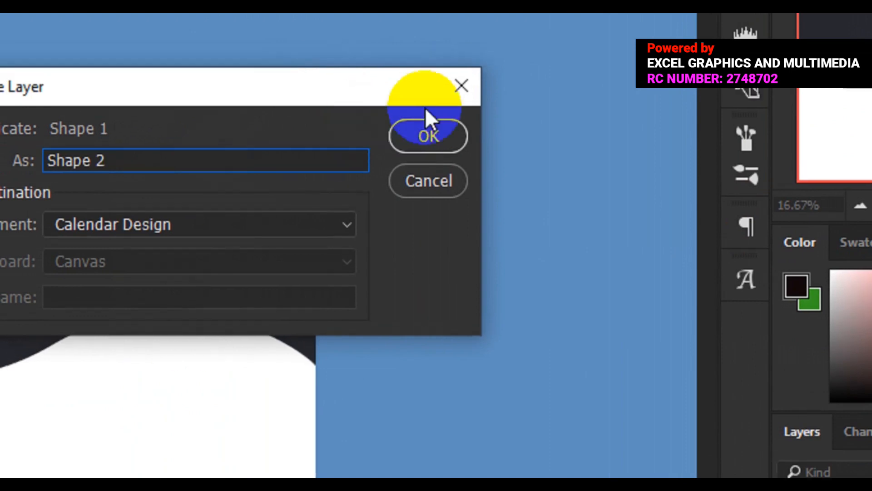
left_click(429, 125)
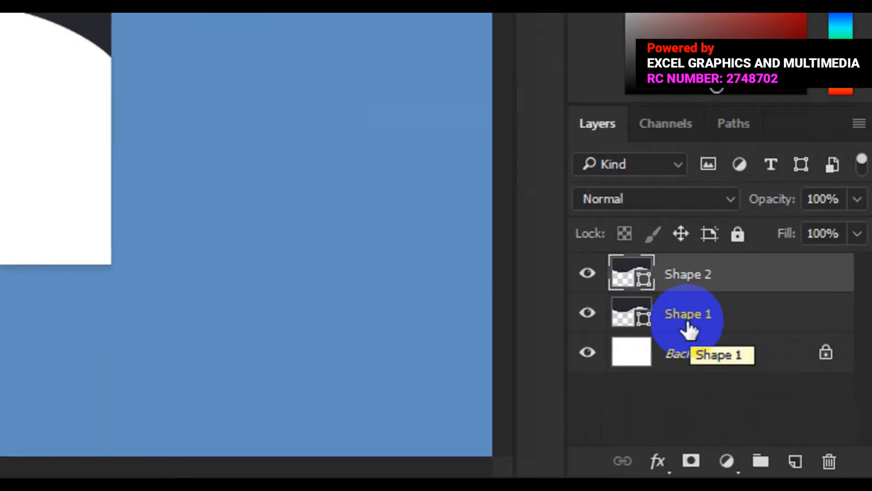
Step: Move the lower wave shape on the Shape 1 layer down to about Y 448 px with Free Transform
left_click(781, 400)
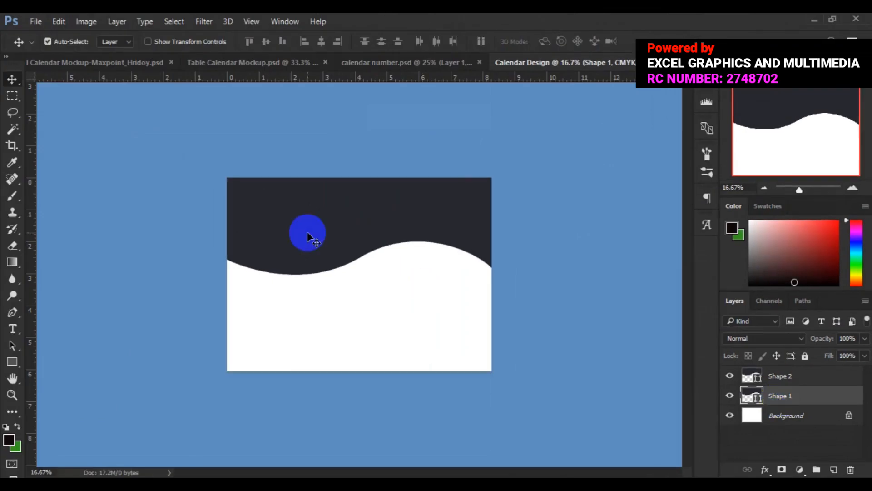
key("ctrl+t")
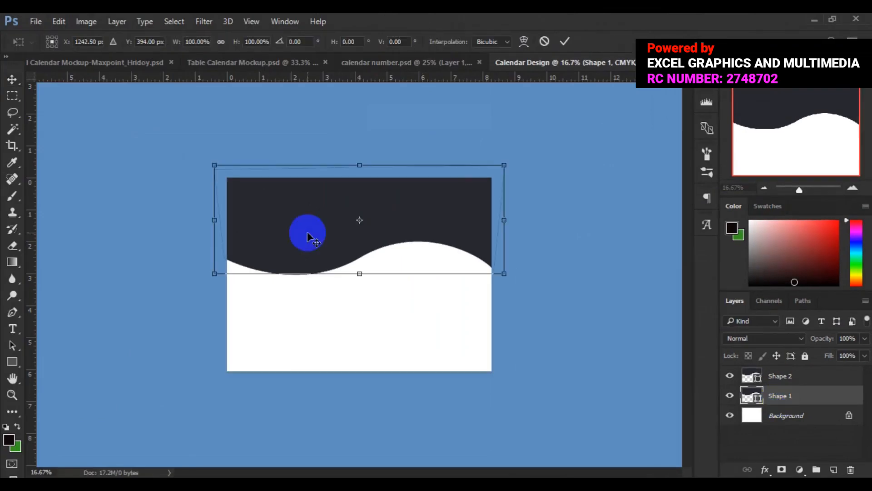
left_click_drag(338, 232, 339, 237)
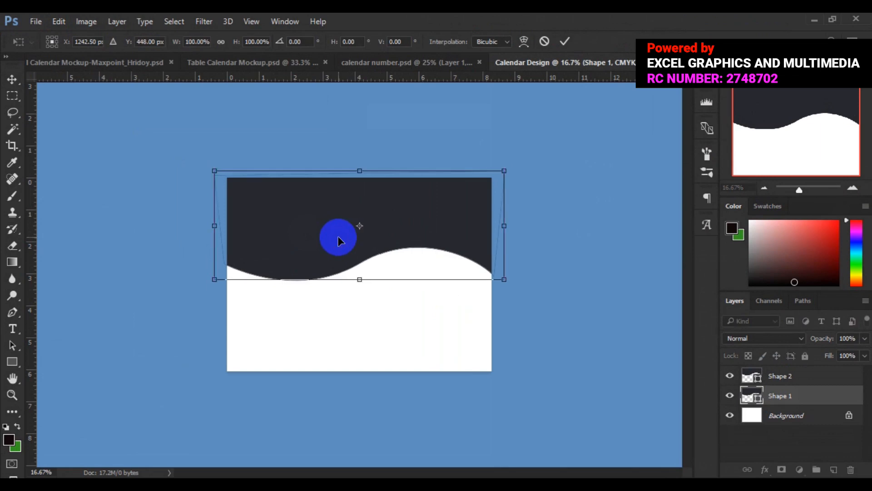
key("Return")
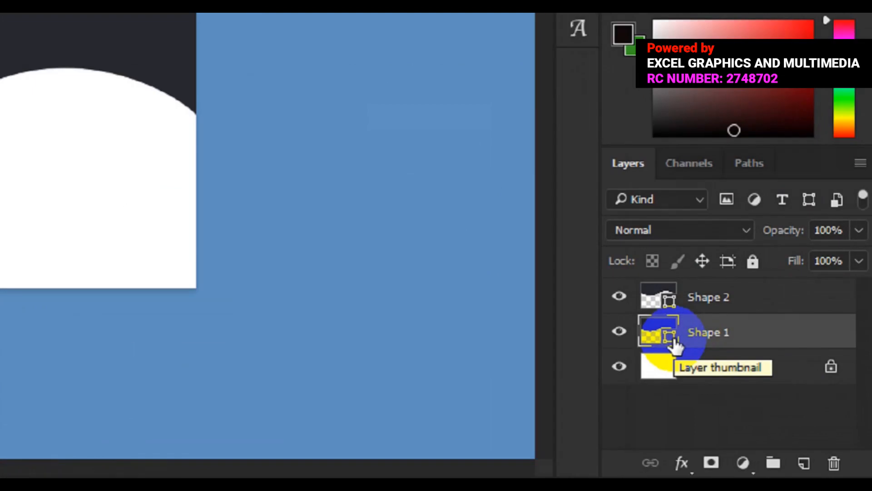
Step: Change the fill of the lower wave on the Shape 1 layer to orange #f26322 and nudge it down to Y 460 px
left_click(759, 400)
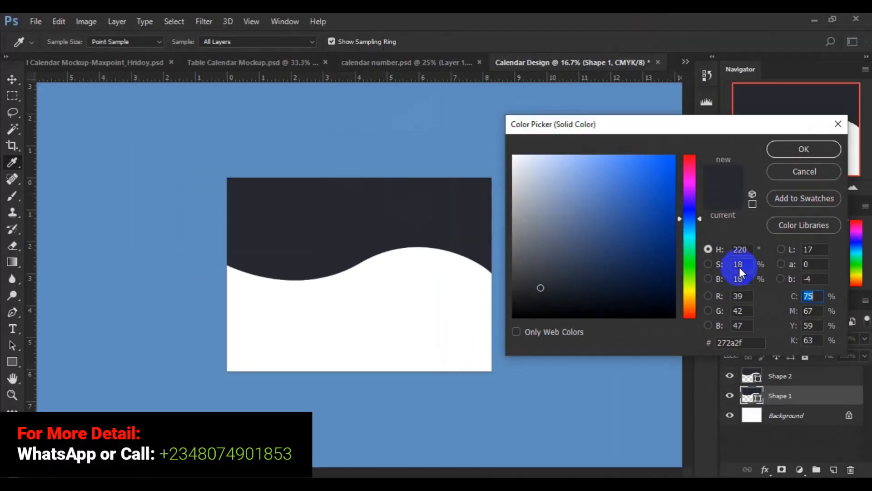
left_click_drag(702, 218, 699, 308)
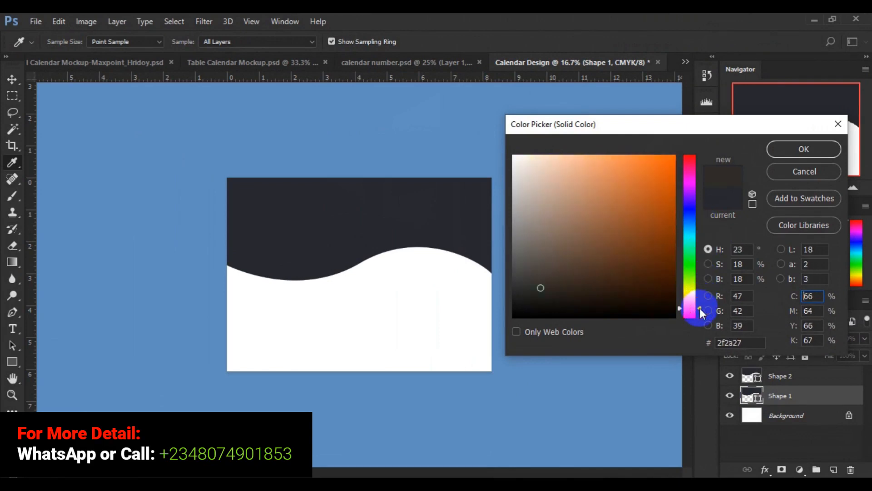
left_click(670, 158)
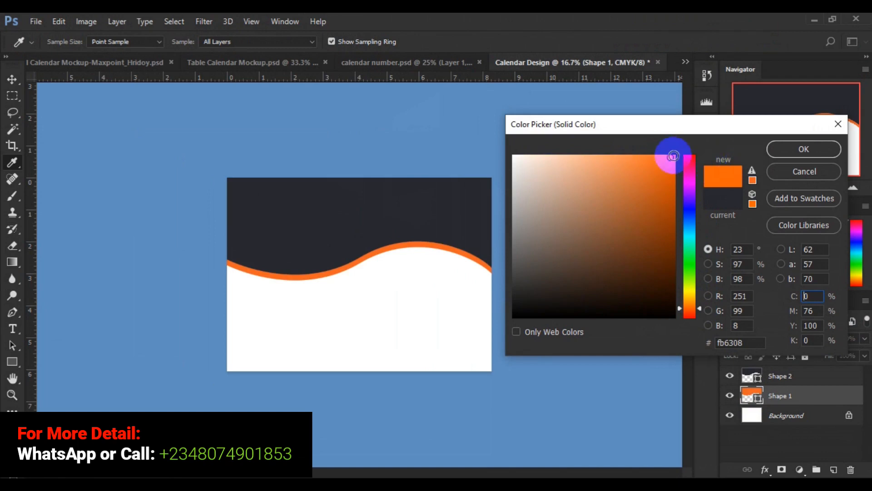
left_click(674, 156)
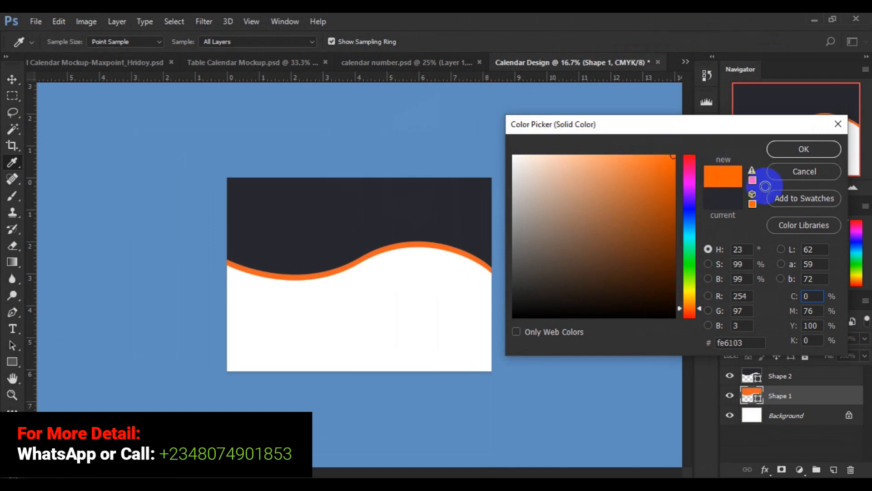
left_click(752, 171)
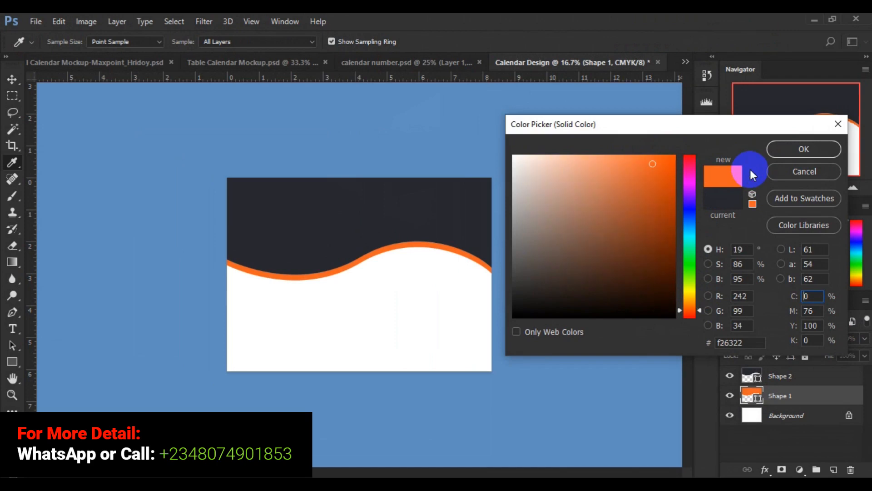
left_click(792, 152)
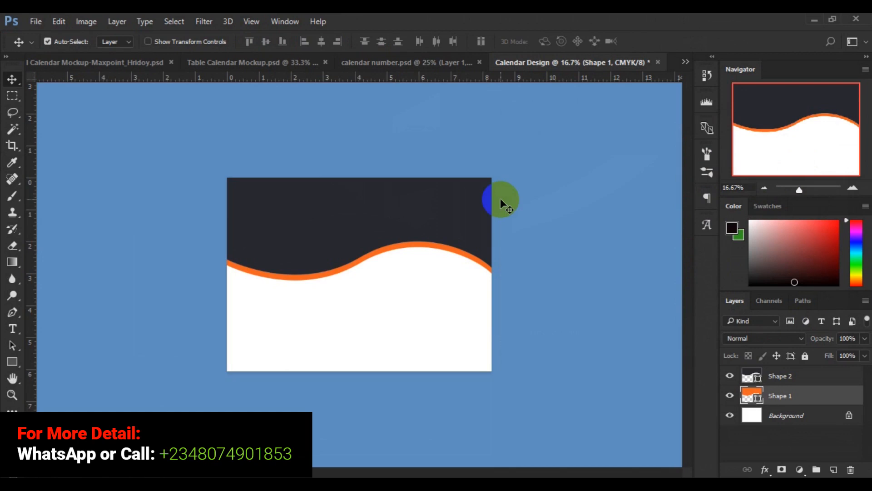
key("shift+Down")
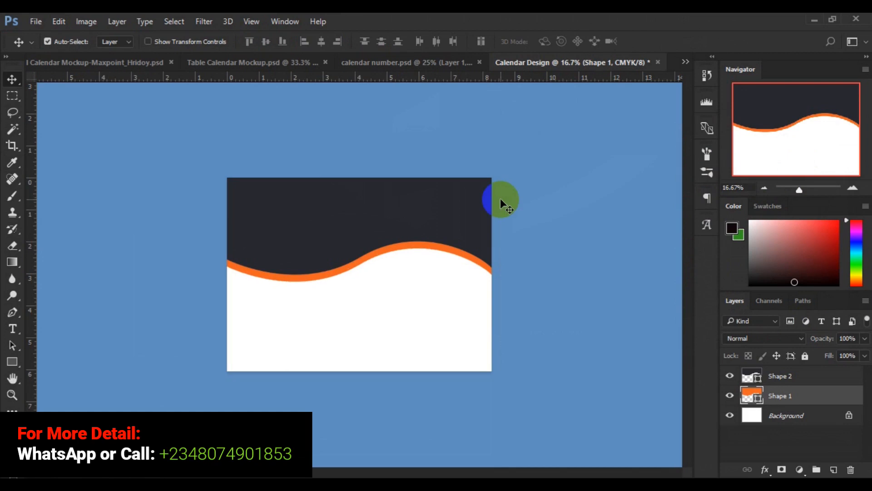
key("shift+Down")
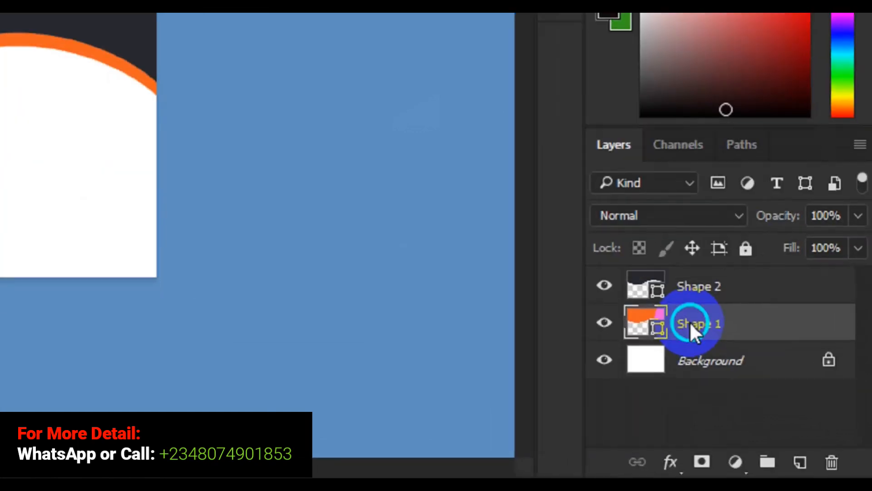
Step: Duplicate the Shape 1 layer within the Calendar Design document and name the copy Shape 3
right_click(777, 397)
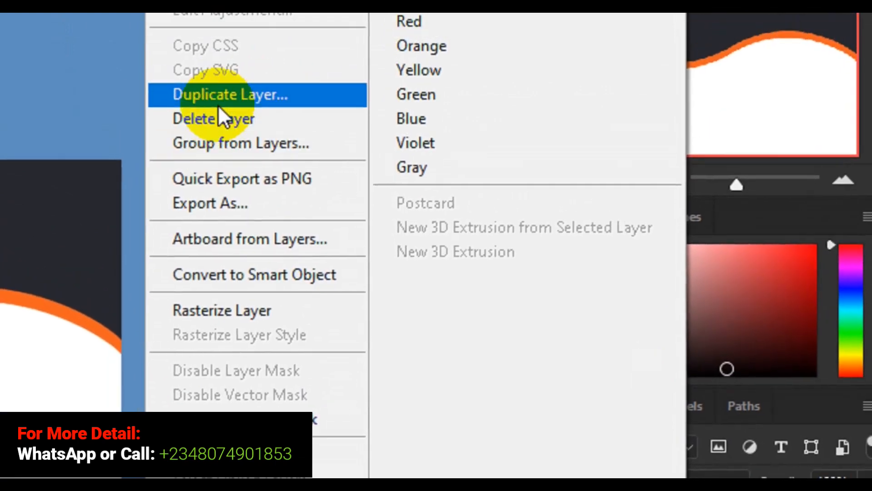
left_click(218, 80)
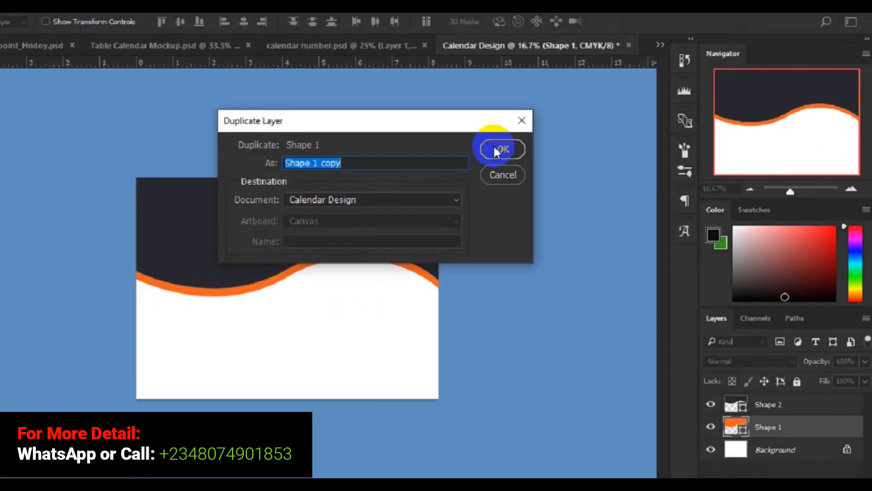
left_click(369, 167)
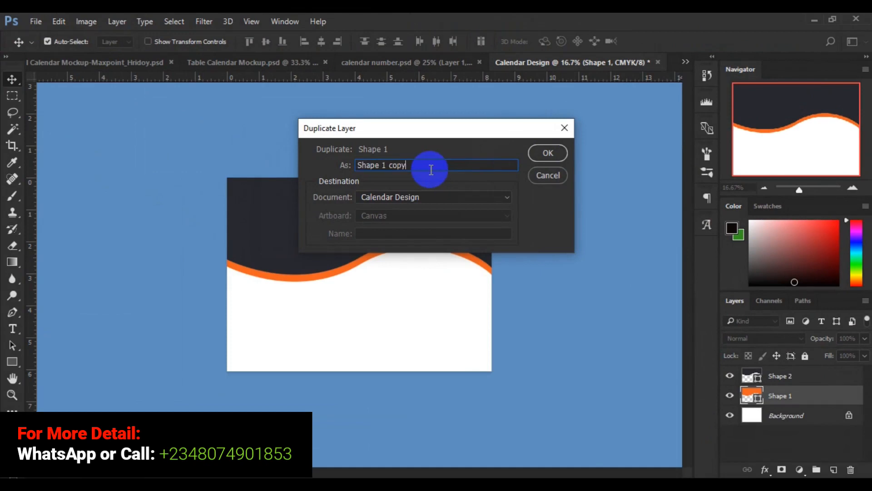
type("3")
left_click(548, 153)
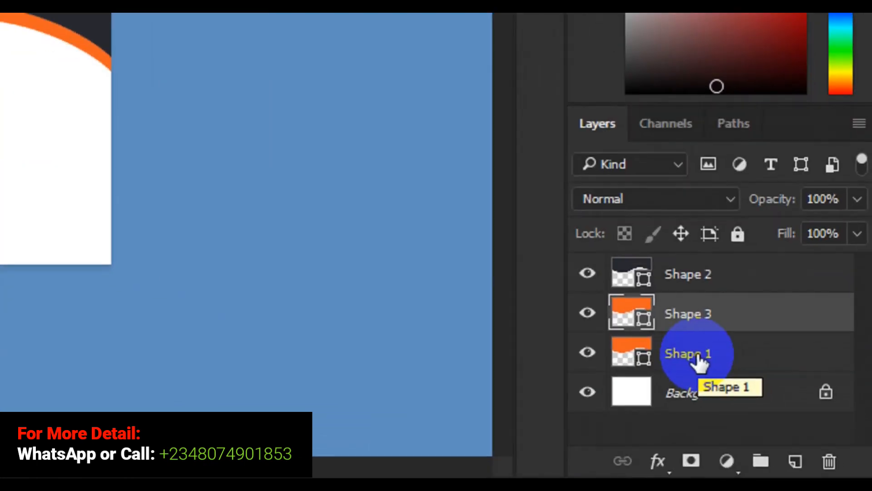
Step: Move the bottom orange wave on the Shape 1 layer down to Y 508 px with Free Transform
left_click(700, 361)
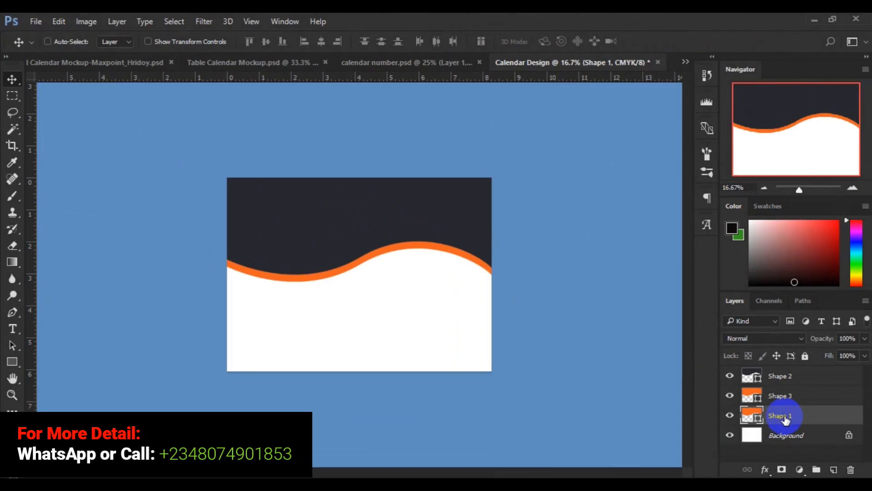
key("ctrl+t")
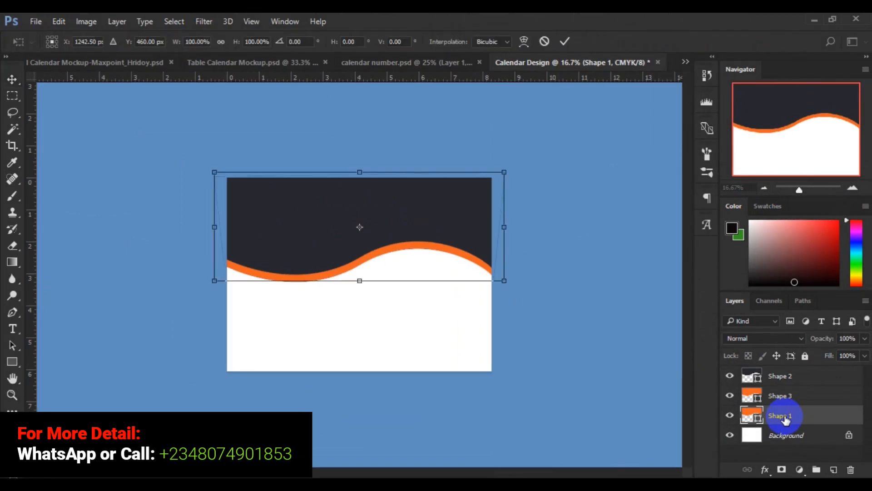
key("Down")
key("Down")
key("Down")
key("Down")
key("Down")
key("Down")
key("Down")
key("Down")
key("Down")
key("Down")
key("Down")
key("Down")
key("Down")
key("Down")
key("Down")
key("Down")
key("Down")
key("Down")
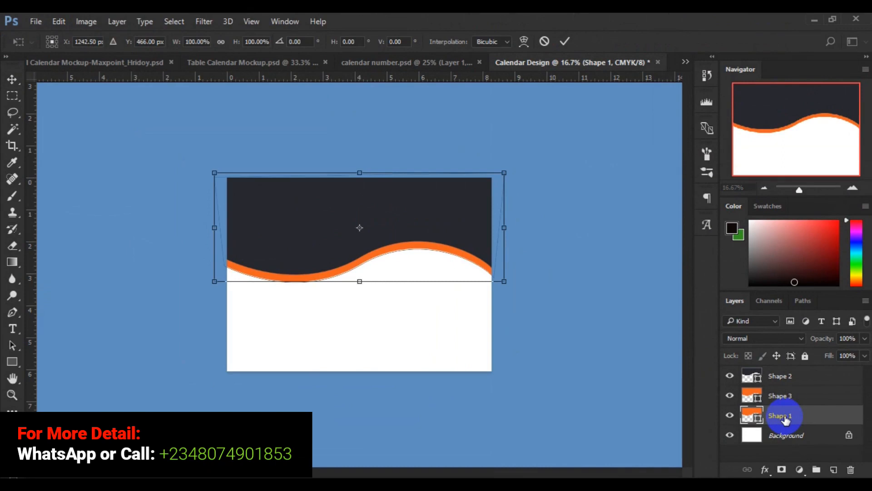
key("Down")
key("Down")
key("Down")
key("Down")
key("Down")
key("Down")
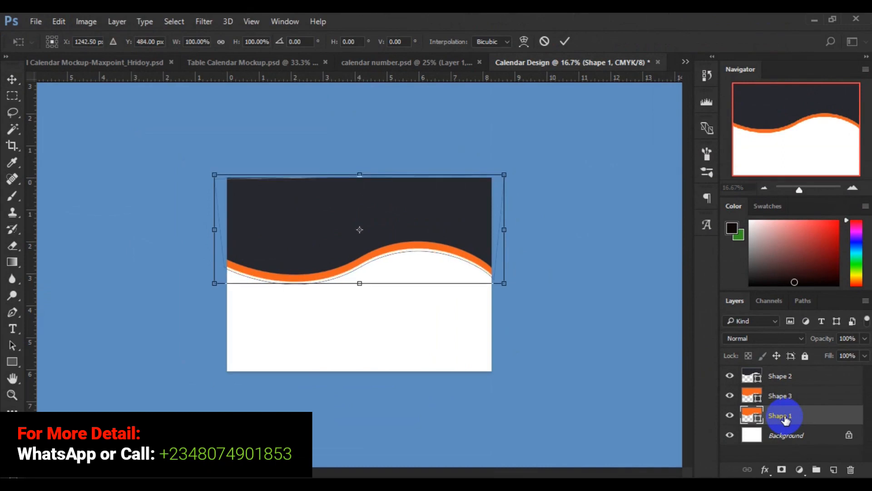
key("Down")
key("Down")
key("Down")
key("Down")
key("Down")
key("Down")
key("Down")
key("Down")
key("Down")
key("Down")
key("Down")
key("Down")
key("Down")
key("Down")
key("Down")
key("Down")
key("Down")
key("Down")
key("Down")
key("Down")
key("Down")
key("Down")
key("Down")
key("Down")
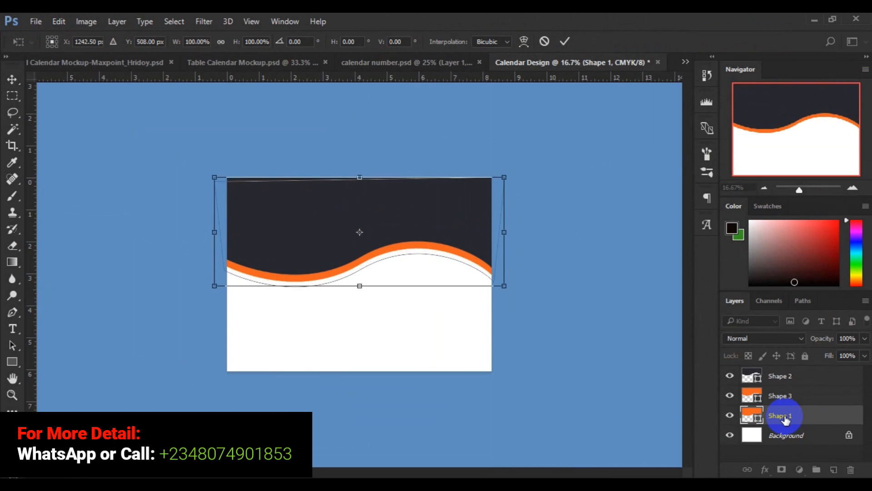
key("Return")
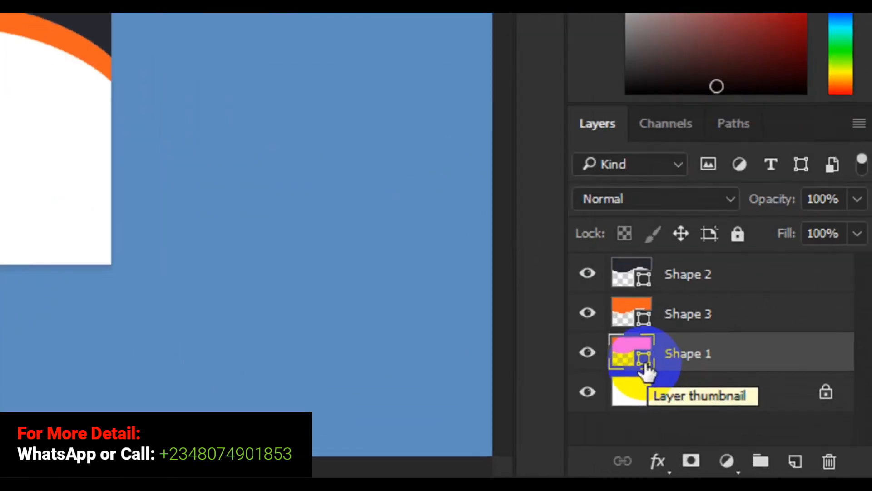
Step: Change the fill of the wave on the Shape 1 layer to red #f22222
double_click(644, 366)
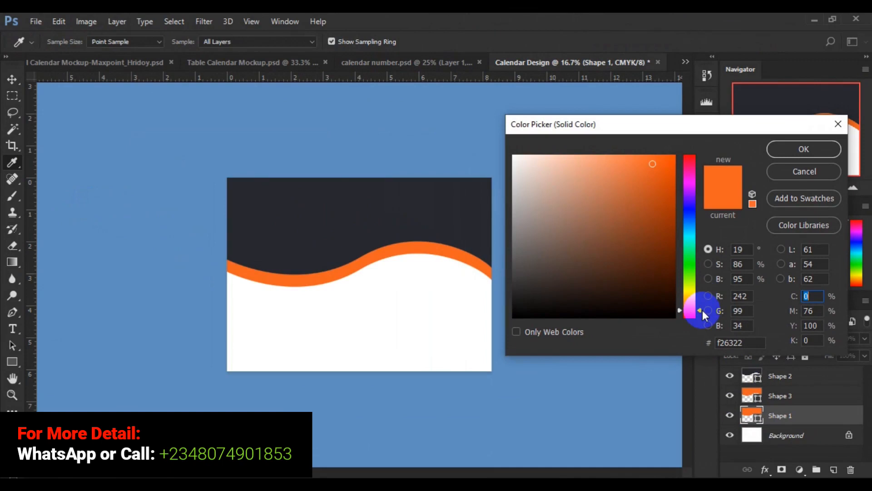
left_click_drag(700, 310, 700, 321)
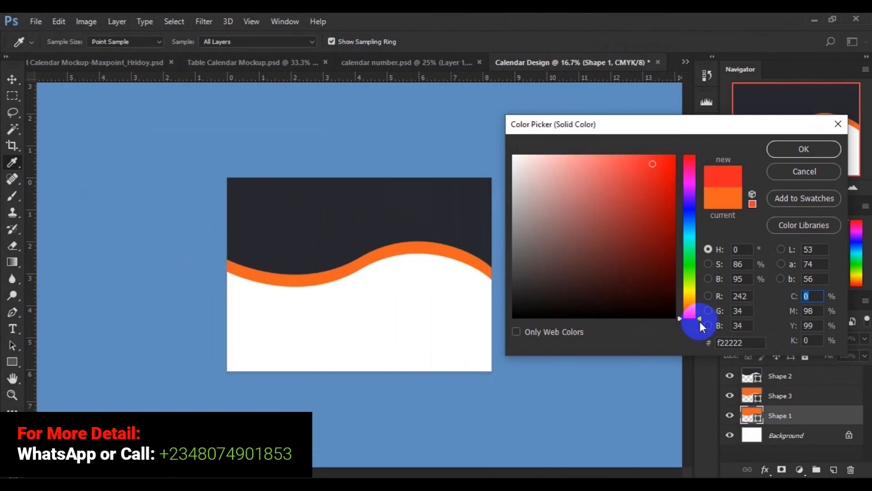
left_click(802, 152)
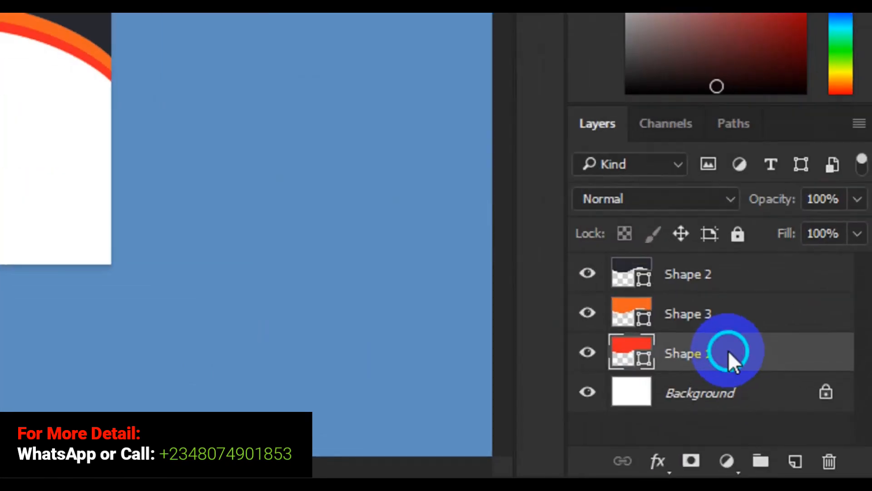
Step: Duplicate the red Shape 1 layer within the Calendar Design document and name the copy Shape 4
right_click(729, 350)
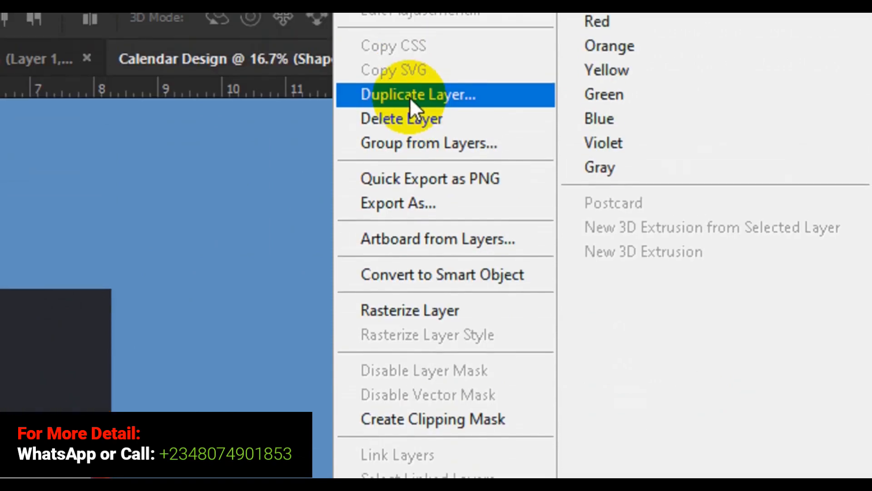
left_click(411, 97)
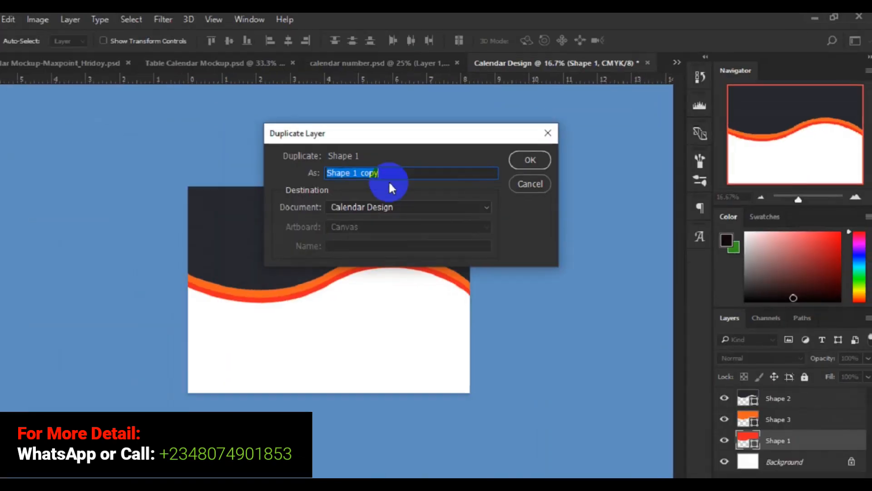
left_click(277, 207)
key("BackSpace")
key("BackSpace")
key("BackSpace")
key("BackSpace")
key("BackSpace")
key("BackSpace")
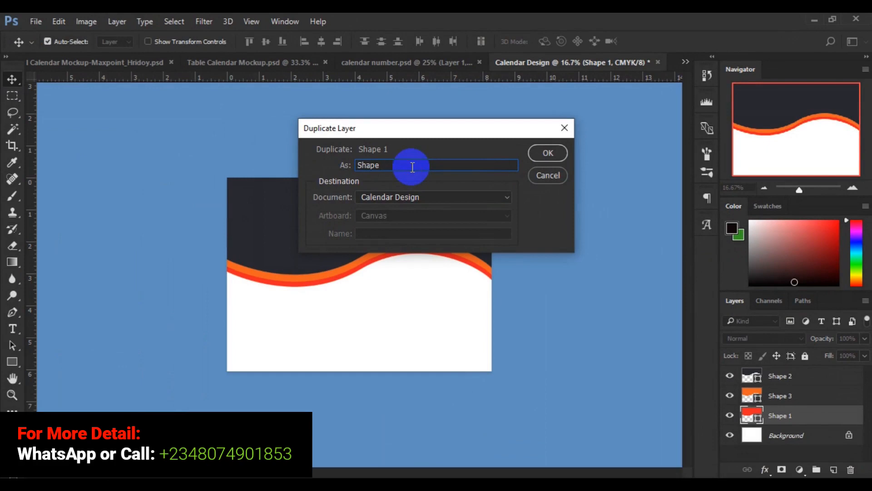
type("4")
left_click(547, 152)
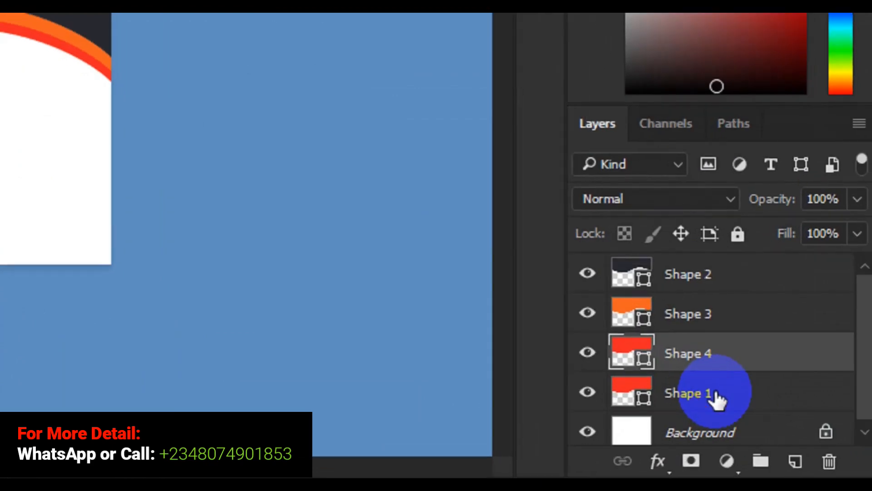
Step: Move the bottom red wave on the Shape 1 layer down to Y 532 px and rotate it about -3.73° with Free Transform
left_click(715, 393)
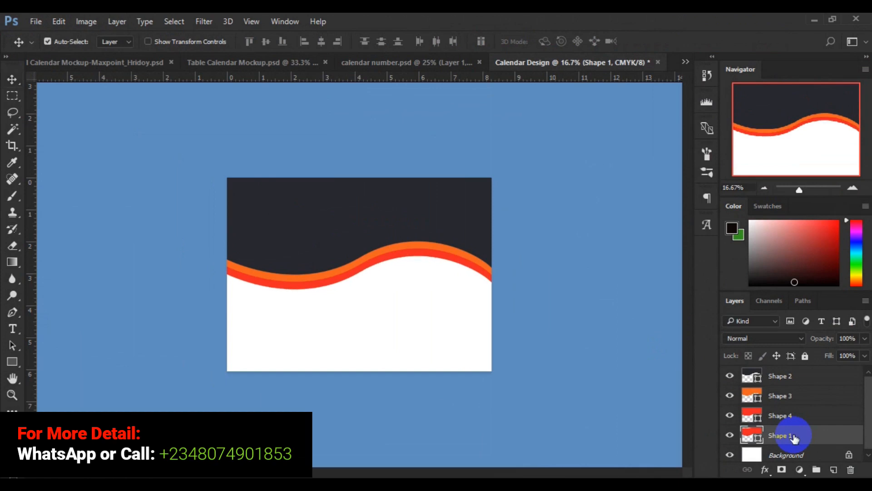
key("ctrl+t")
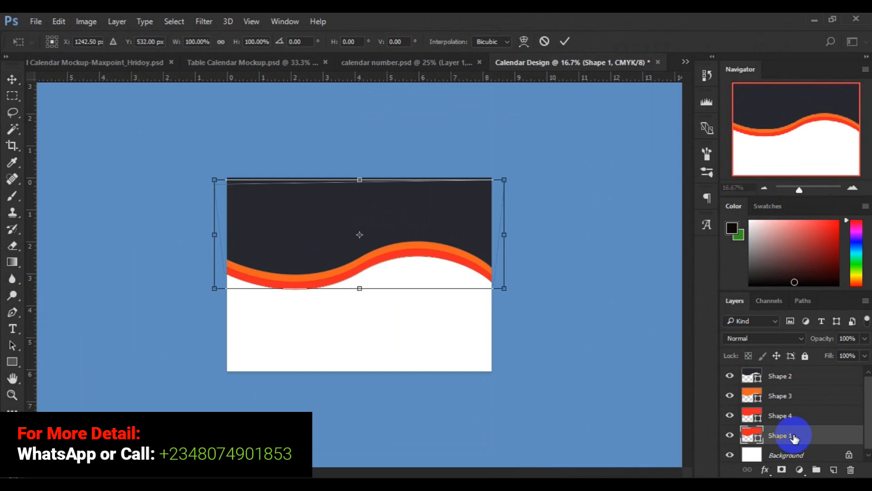
left_click_drag(621, 134, 615, 120)
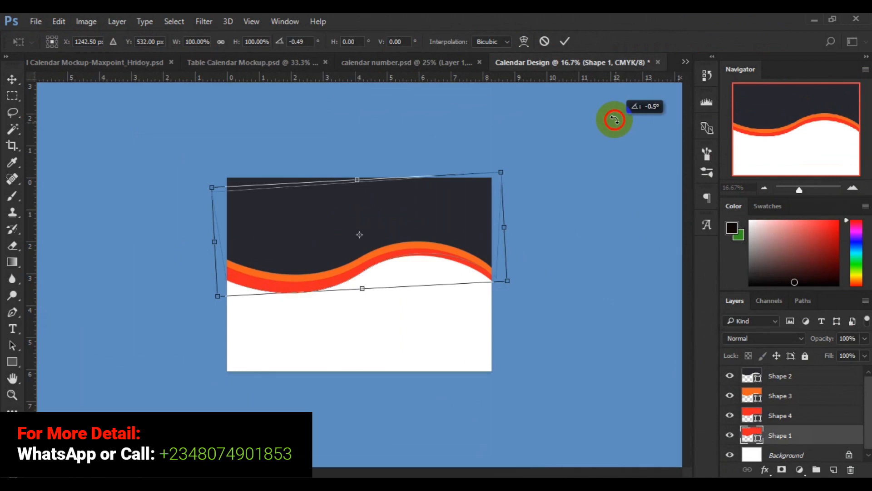
left_click_drag(614, 120, 614, 121)
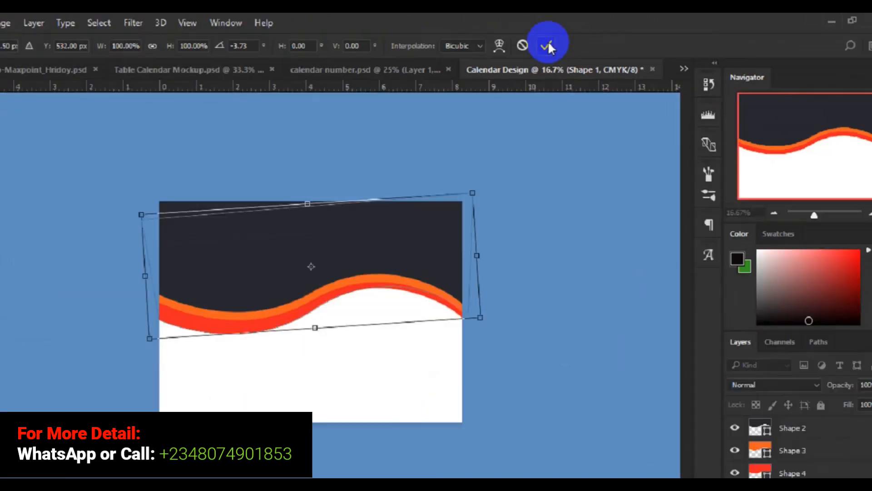
left_click(431, 70)
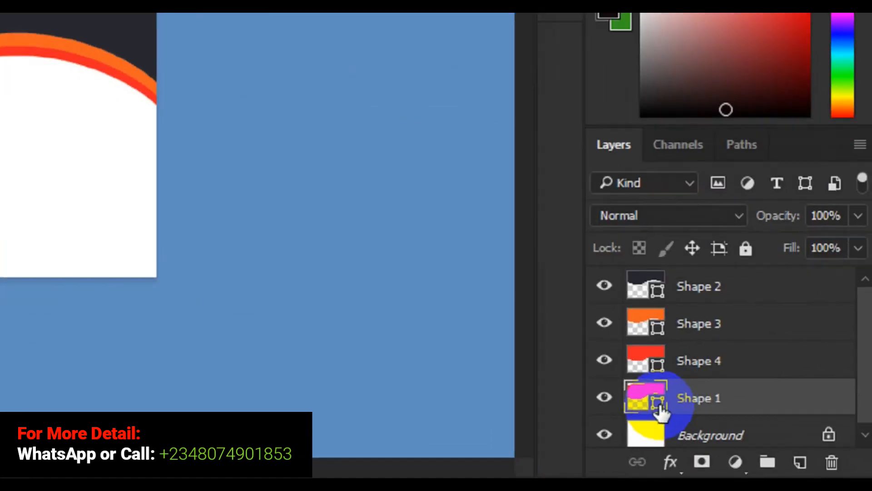
Step: Change the fill of the rotated wave on the Shape 1 layer to orange #f26322, sampled from the upper orange wave
left_click(759, 441)
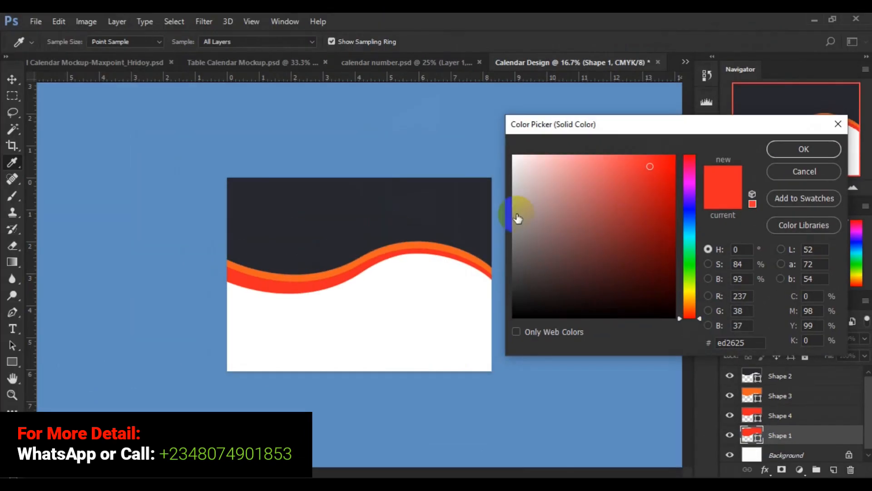
left_click(389, 248)
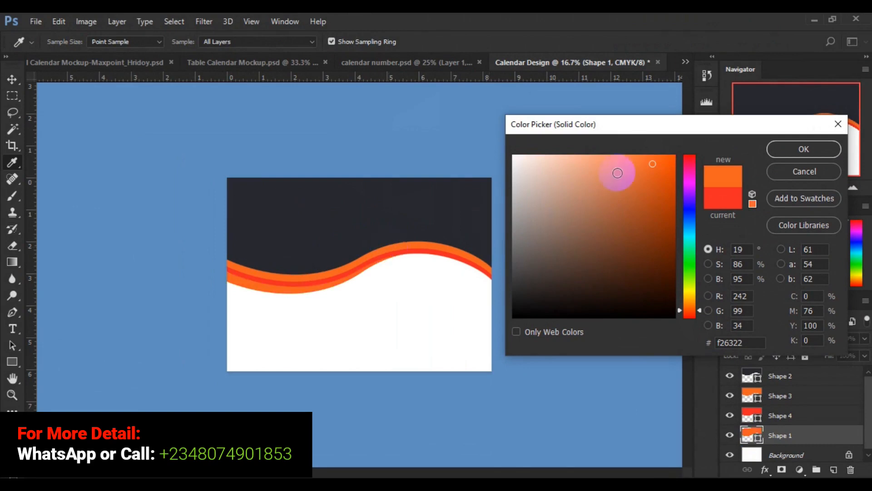
left_click(788, 155)
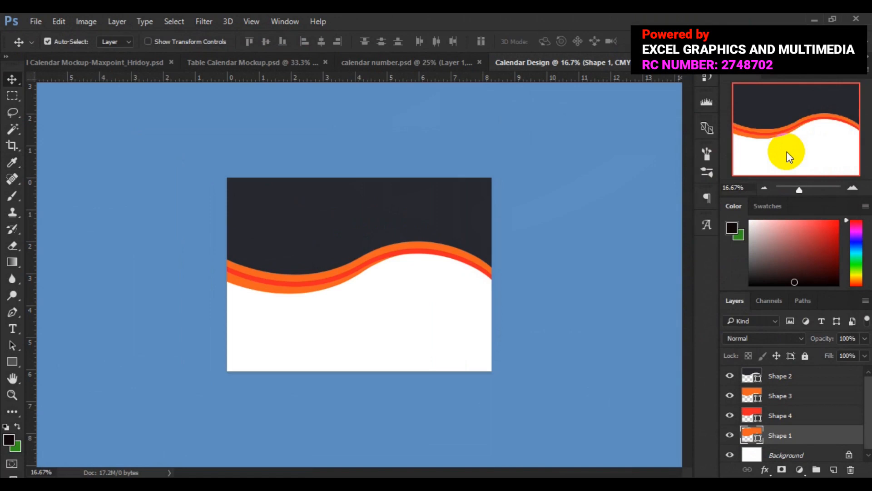
Step: Place the image 4259 from the Desktop folder freepik stockpoto as an embedded file above the dark Shape 2 layer
left_click_drag(332, 224, 312, 220)
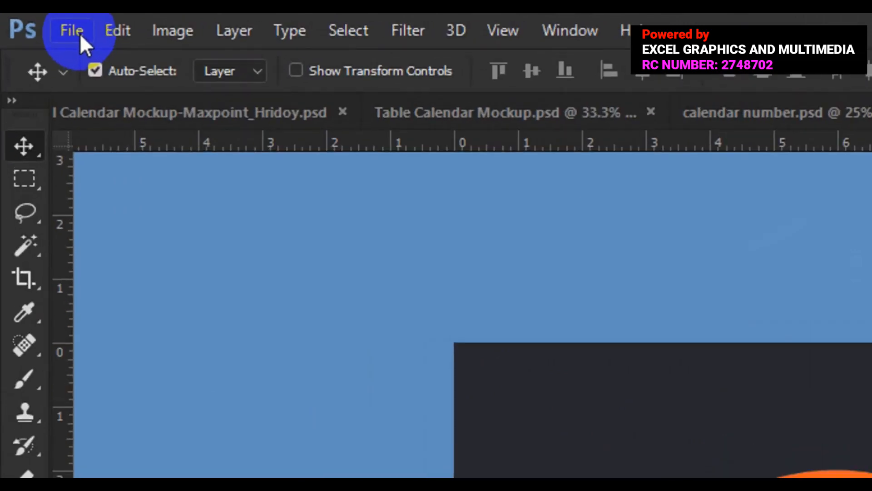
left_click(80, 33)
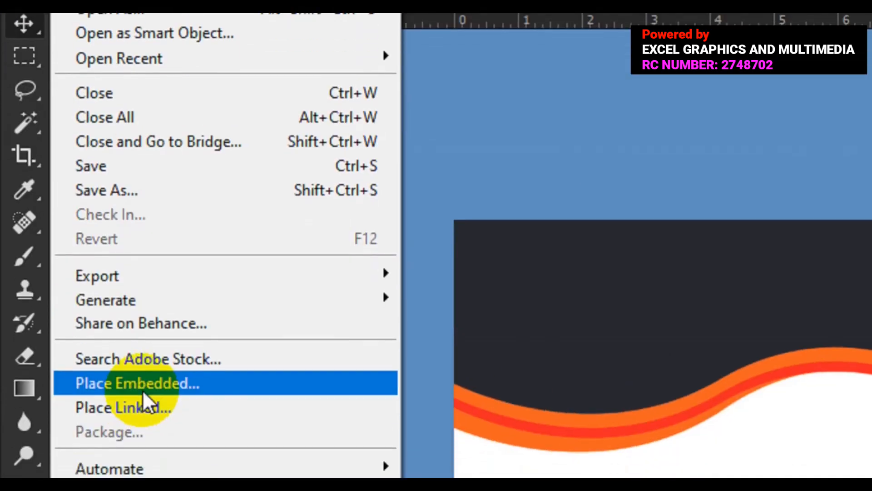
left_click(143, 410)
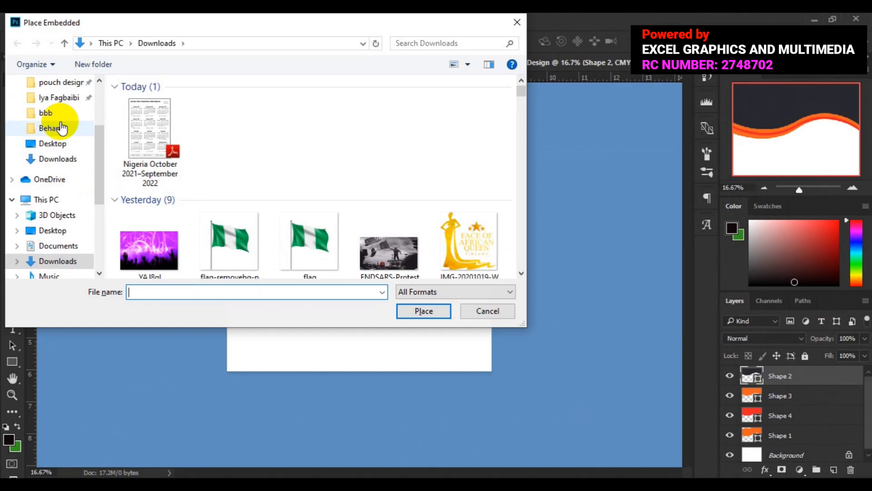
left_click(57, 230)
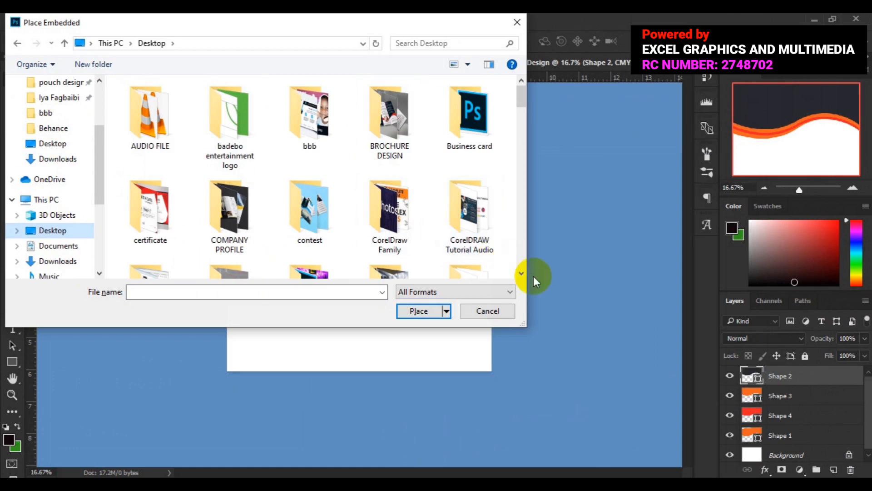
scroll(524, 271, "down", 3)
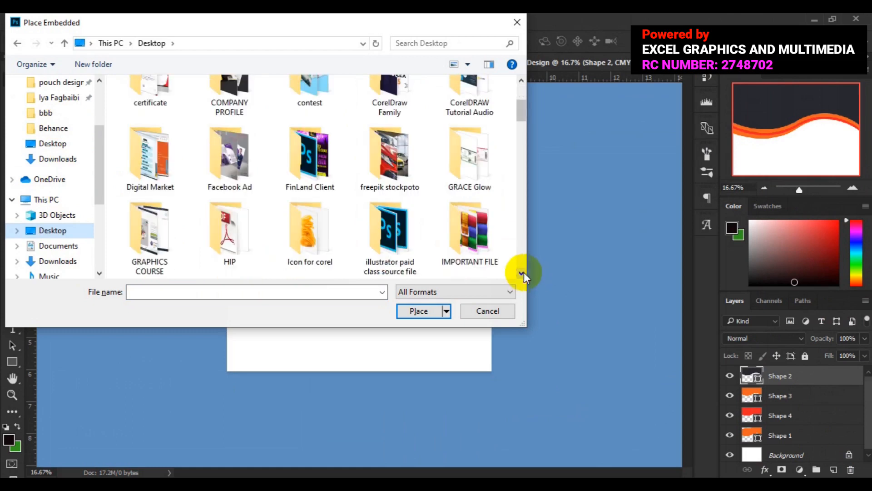
double_click(387, 172)
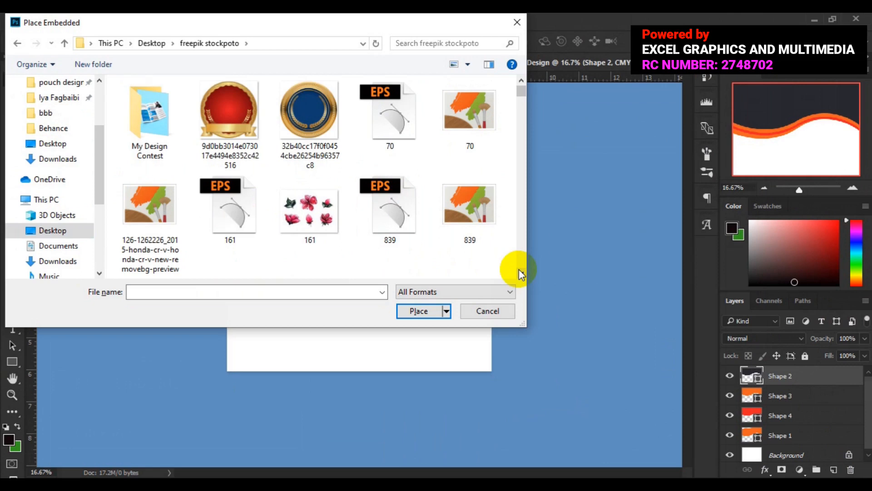
left_click(521, 273)
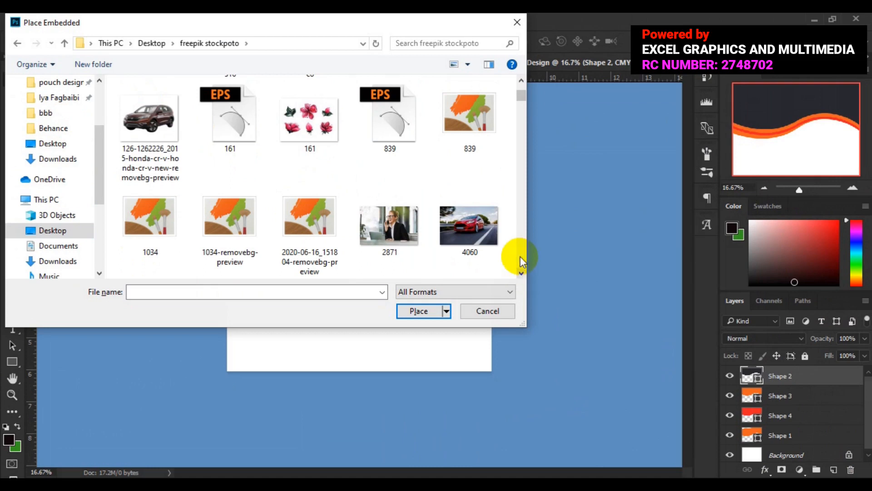
left_click(521, 272)
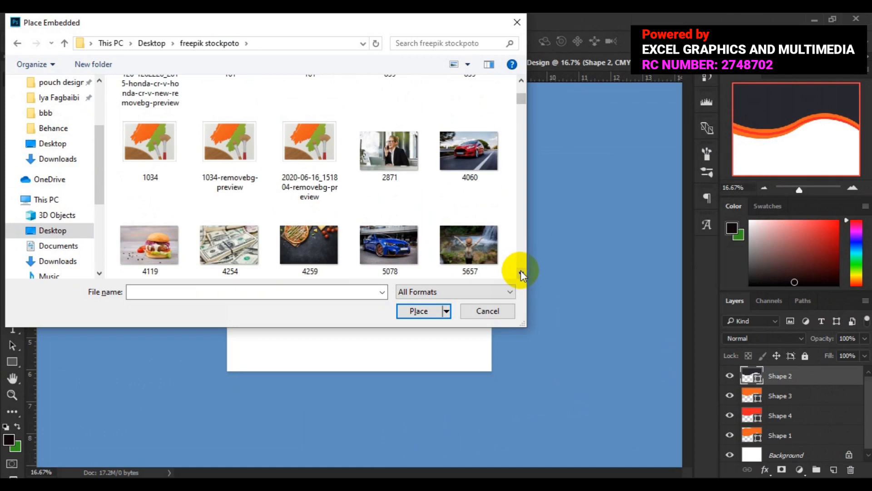
left_click(520, 272)
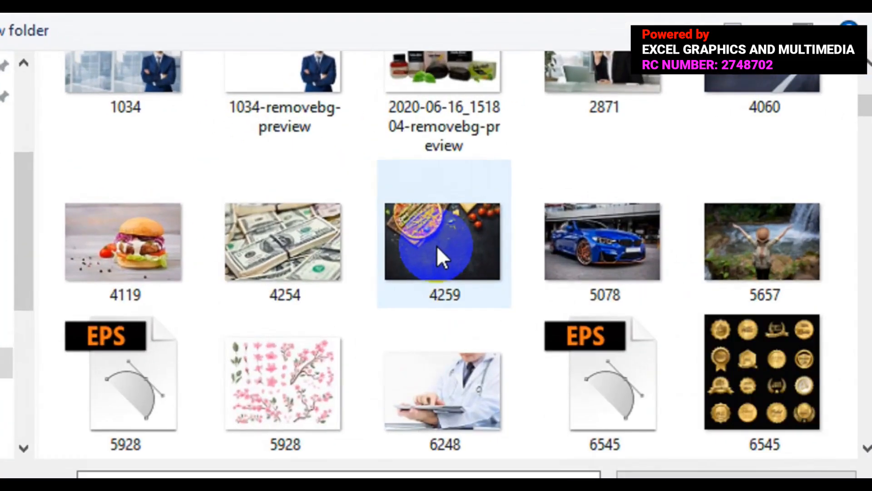
left_click(437, 245)
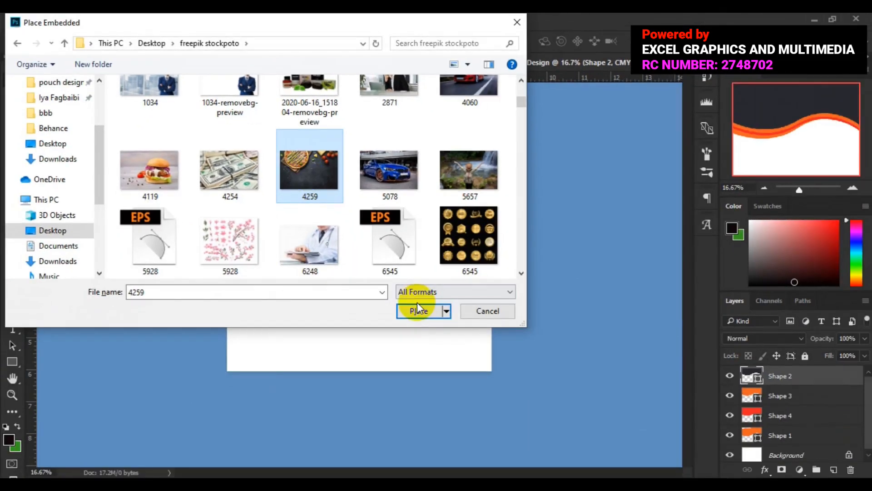
left_click(418, 309)
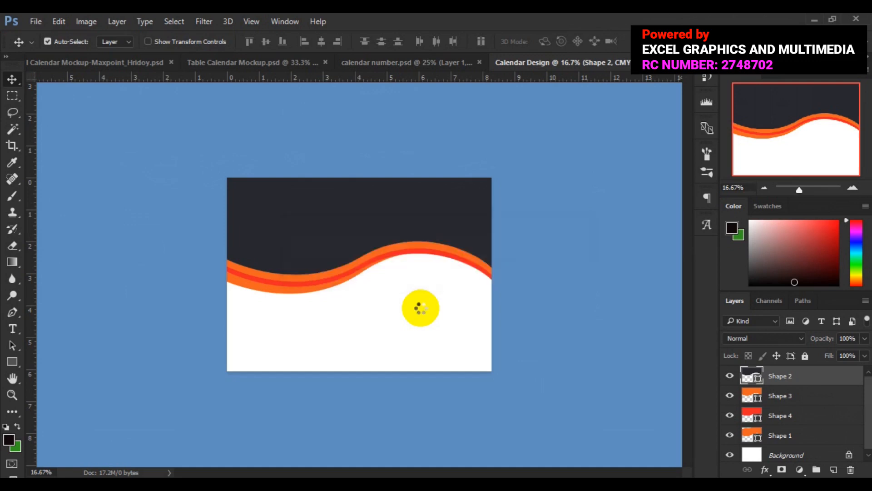
Step: Move the placed pizza image up until it meets the page's top edge and commit the placement
key("ctrl+t")
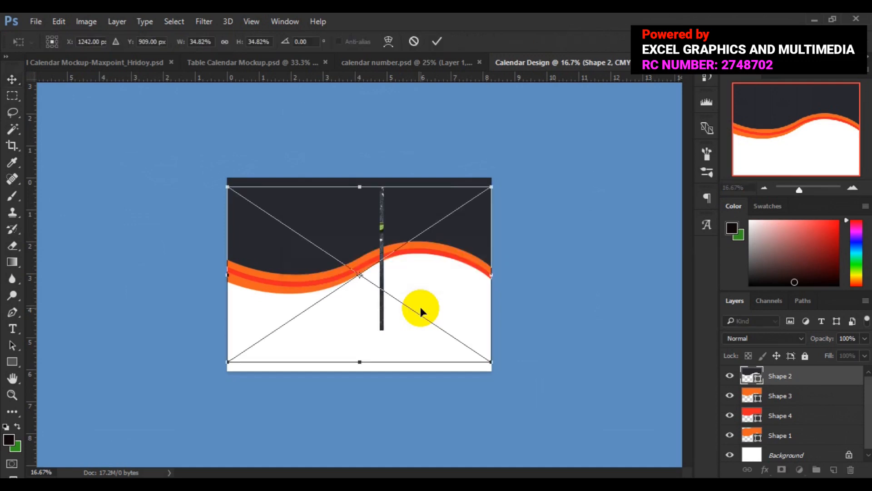
left_click(424, 285)
left_click_drag(425, 285, 425, 283)
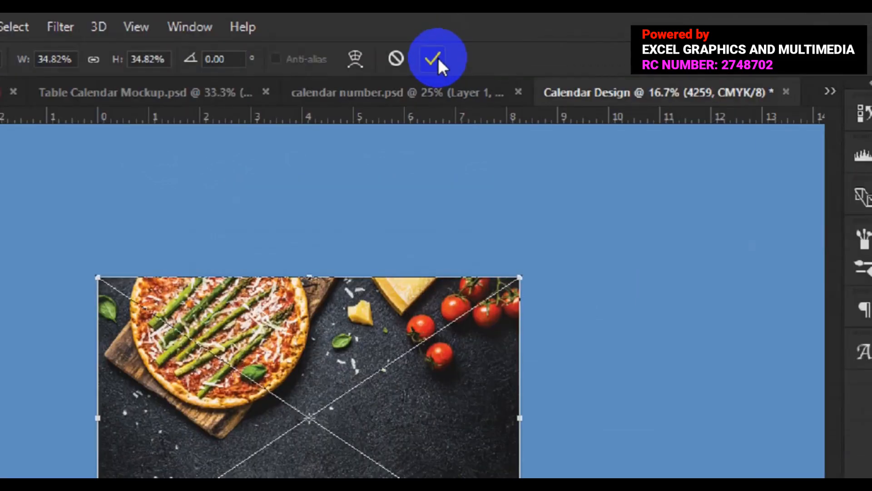
left_click(439, 41)
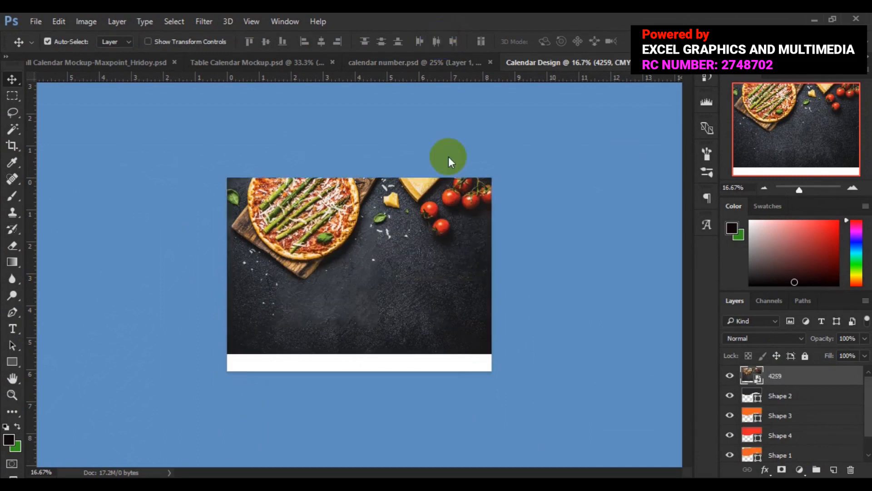
Step: Clip the 4259 pizza image layer to the Shape 2 wave with a clipping mask
left_click(775, 375)
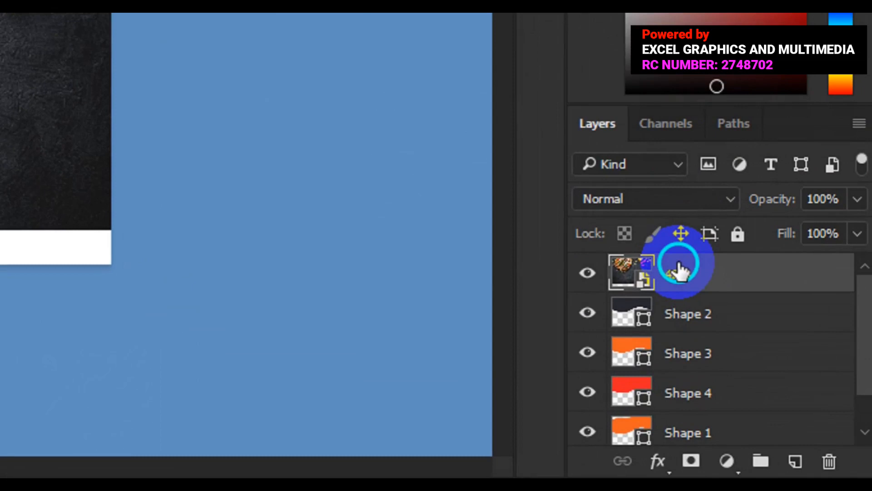
right_click(775, 372)
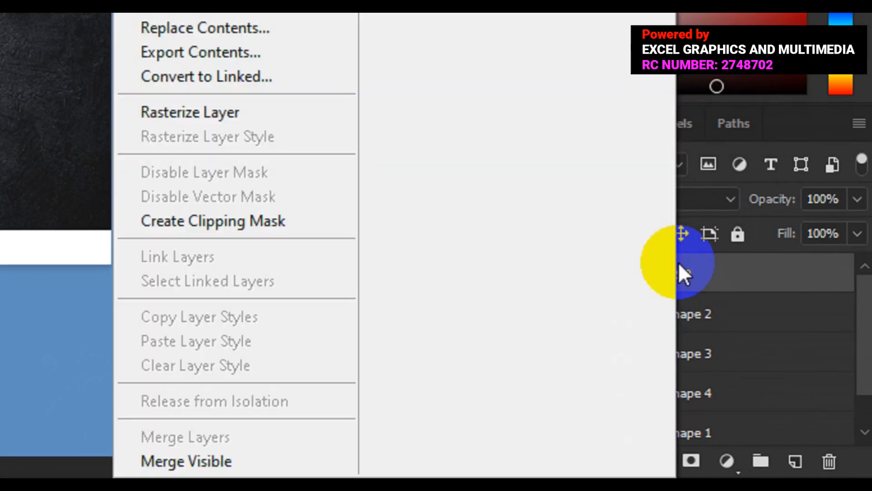
left_click(246, 229)
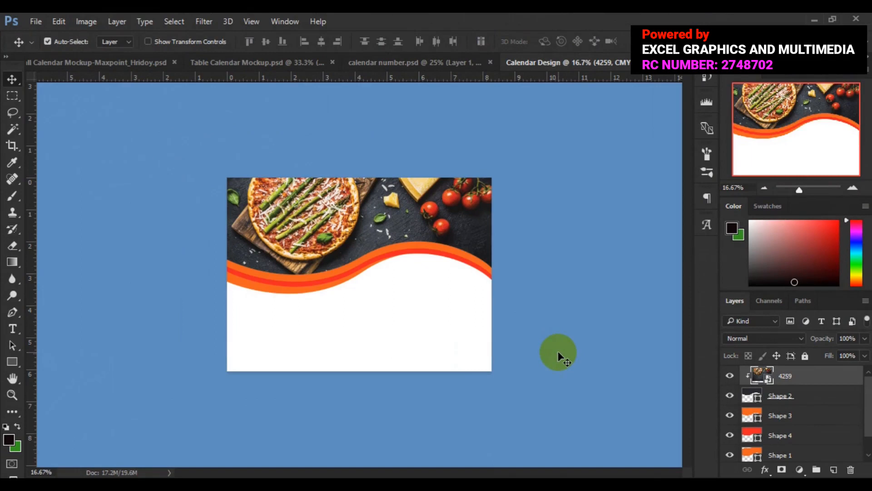
Step: Copy the October date grid from calendar number.psd into the Calendar Design document
left_click(394, 68)
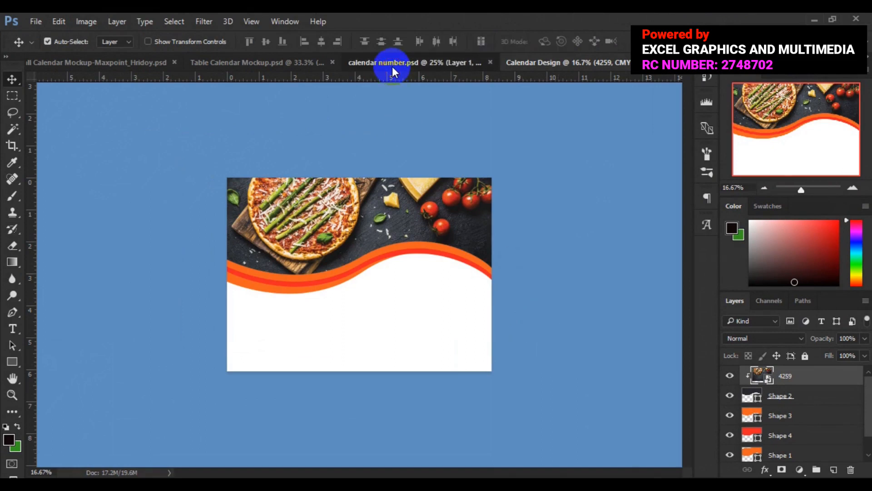
left_click(393, 68)
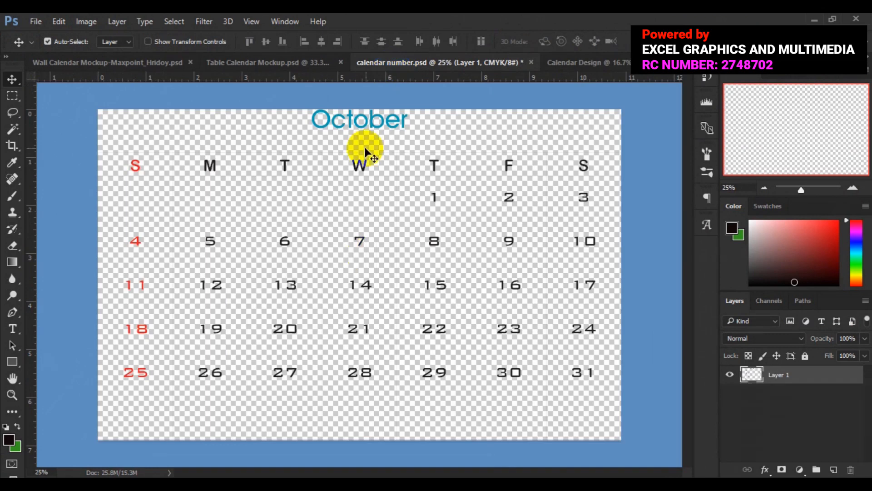
left_click_drag(362, 165, 399, 302)
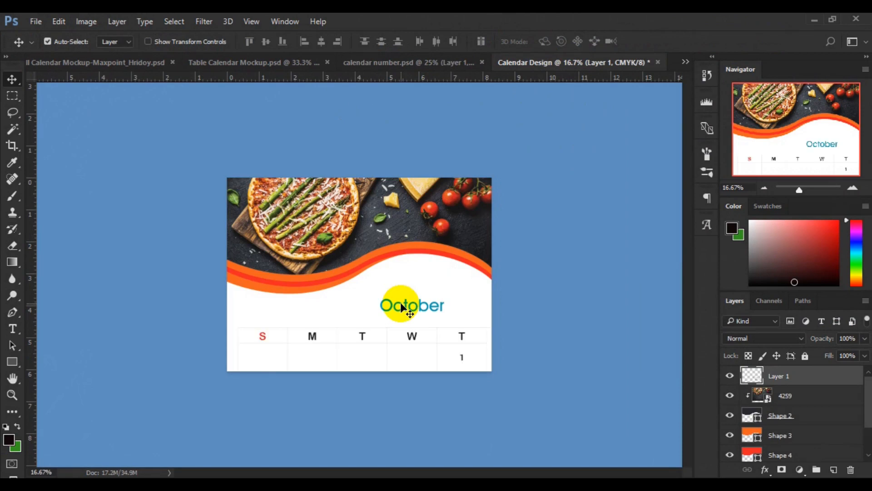
Step: Scale the October date grid to 33.08% and move it to X 1860.50 px, Y 1364.50 px with Free Transform
key("ctrl+t")
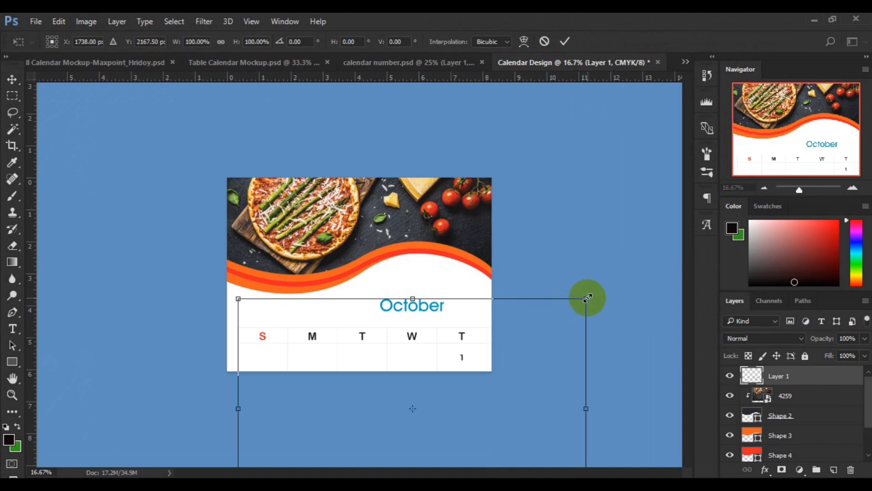
left_click_drag(587, 298, 508, 374)
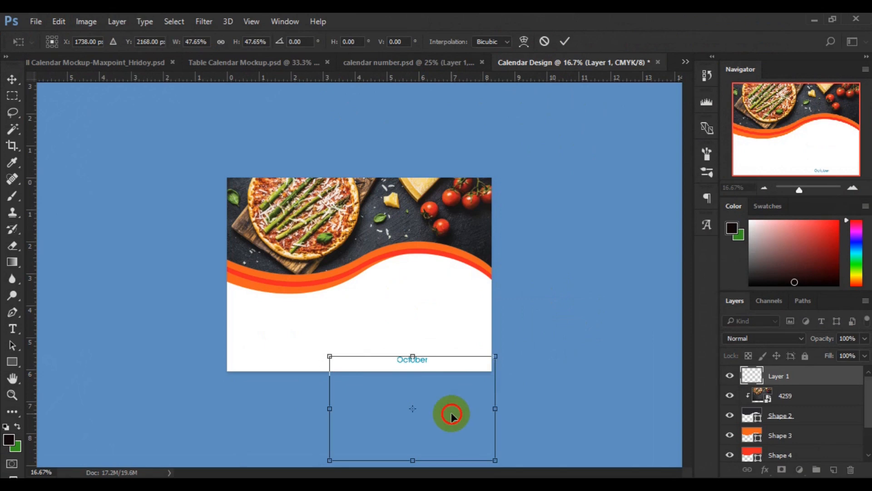
left_click(452, 390)
left_click_drag(451, 390, 447, 335)
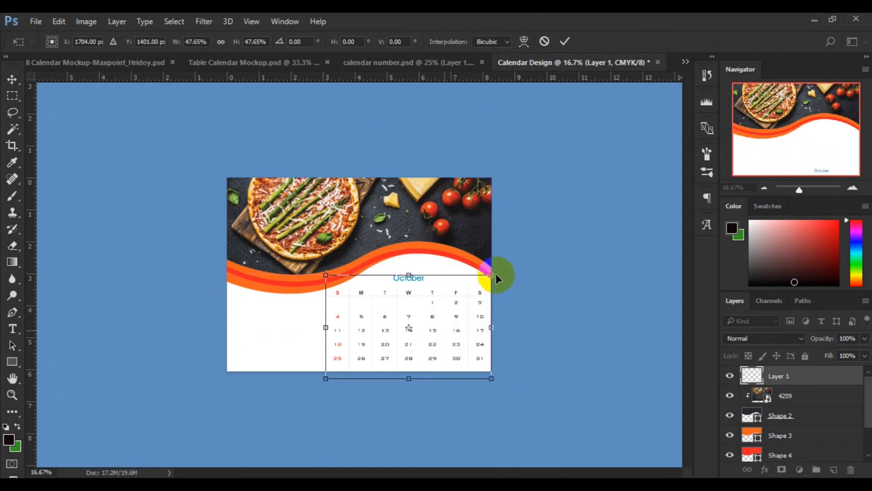
left_click_drag(491, 273, 471, 285)
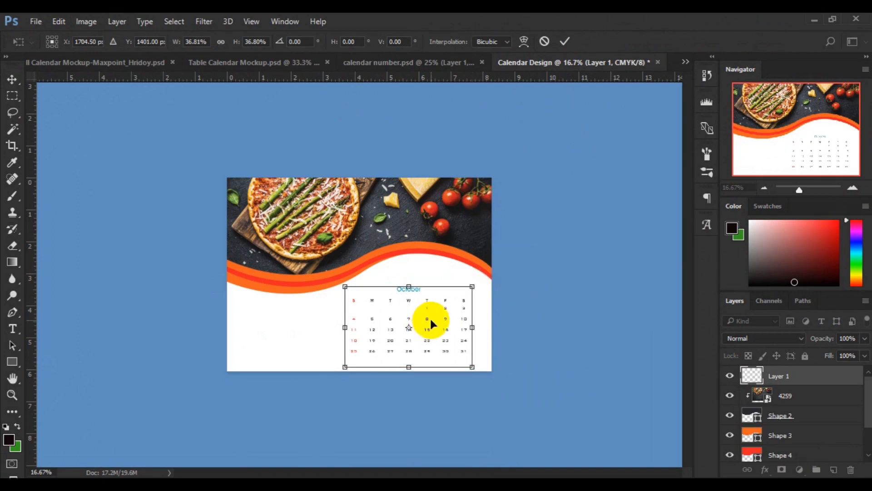
left_click_drag(432, 319, 442, 313)
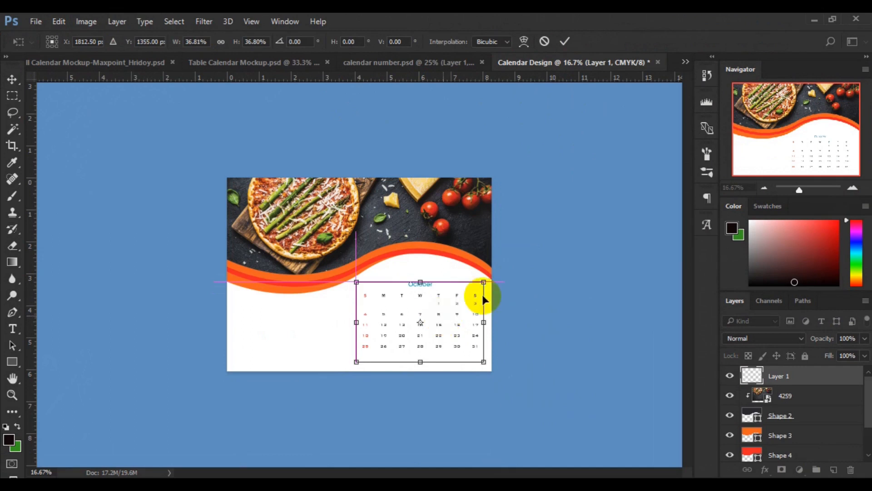
left_click_drag(484, 283, 474, 287)
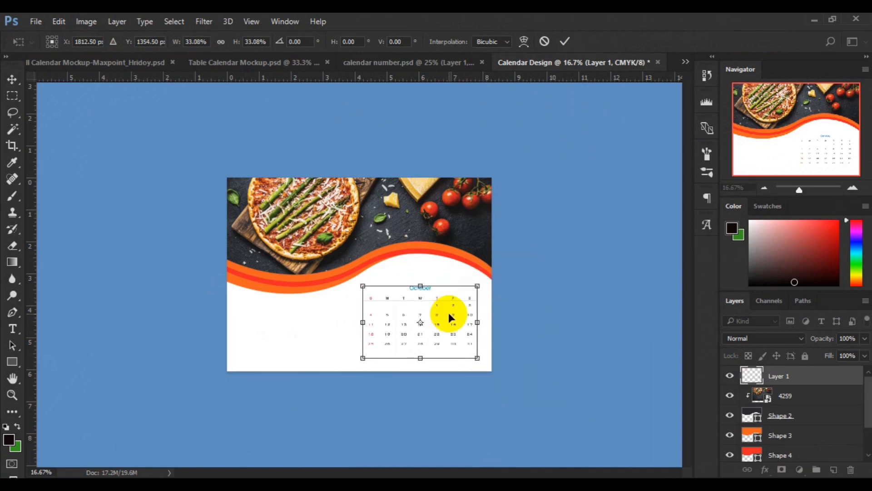
left_click_drag(449, 314, 454, 321)
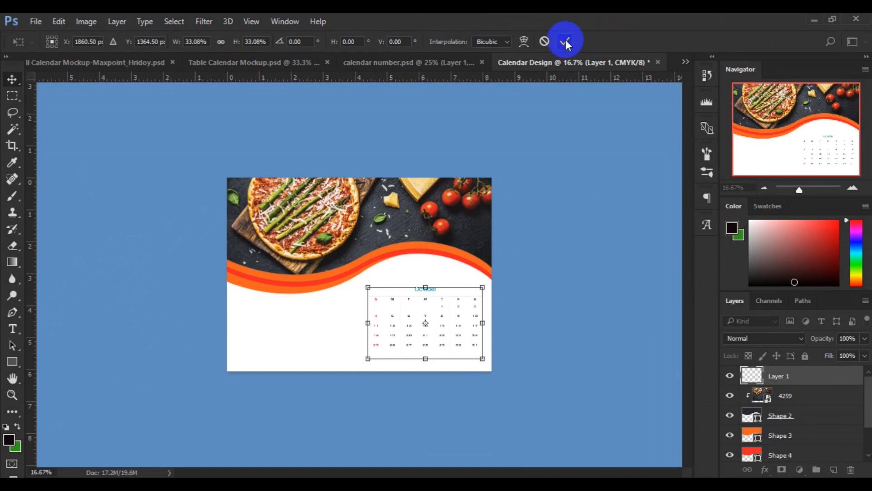
left_click(566, 41)
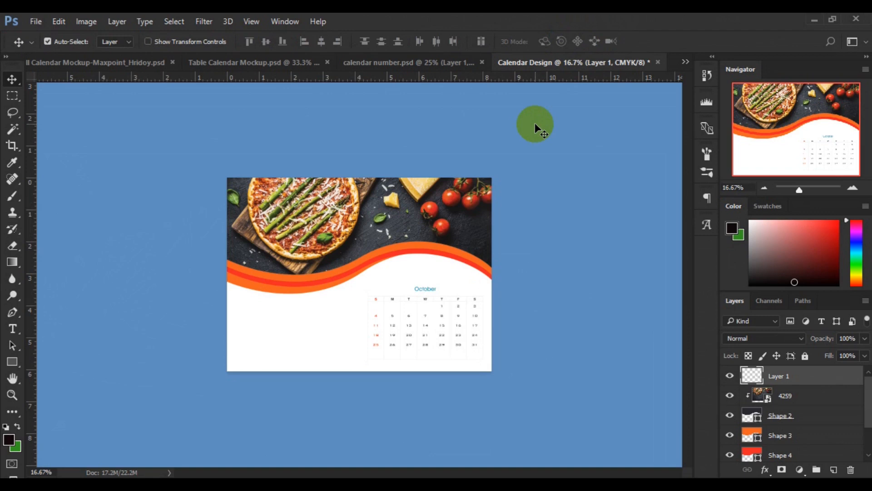
Step: Add the horizontal text 2020 beside the October heading above the date grid
key("ctrl")
key("ctrl+plus")
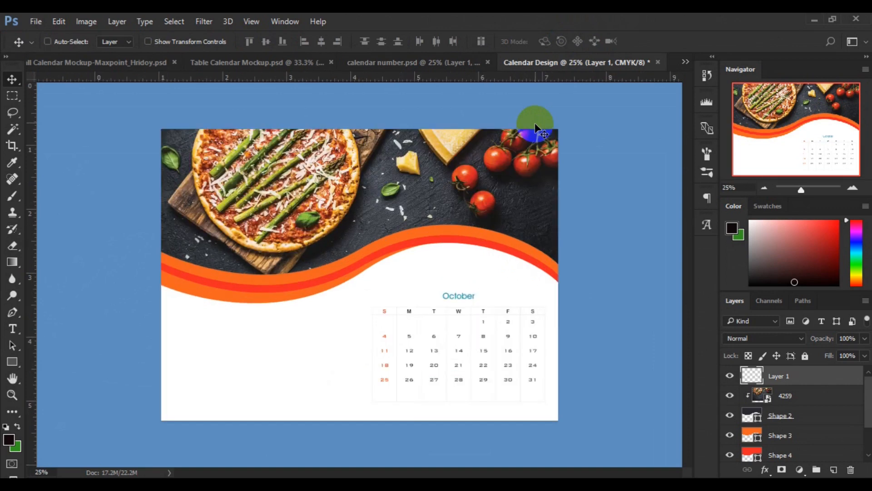
key("ctrl+plus")
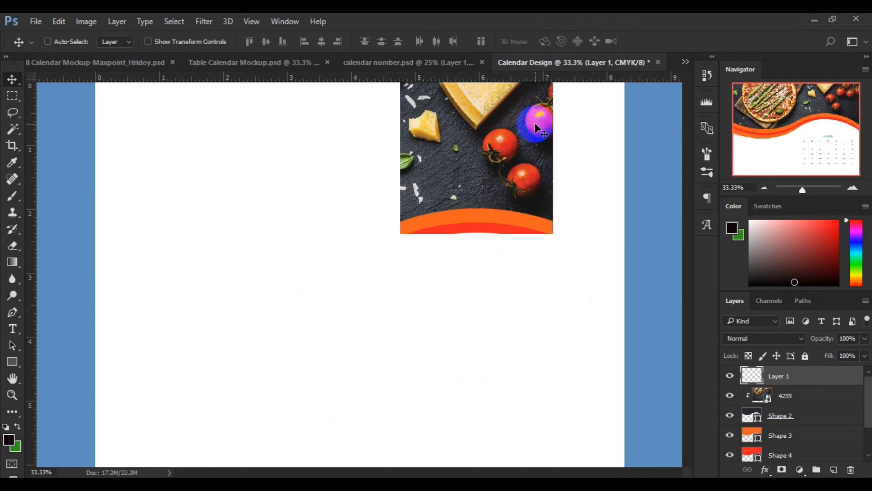
left_click_drag(585, 162, 685, 280)
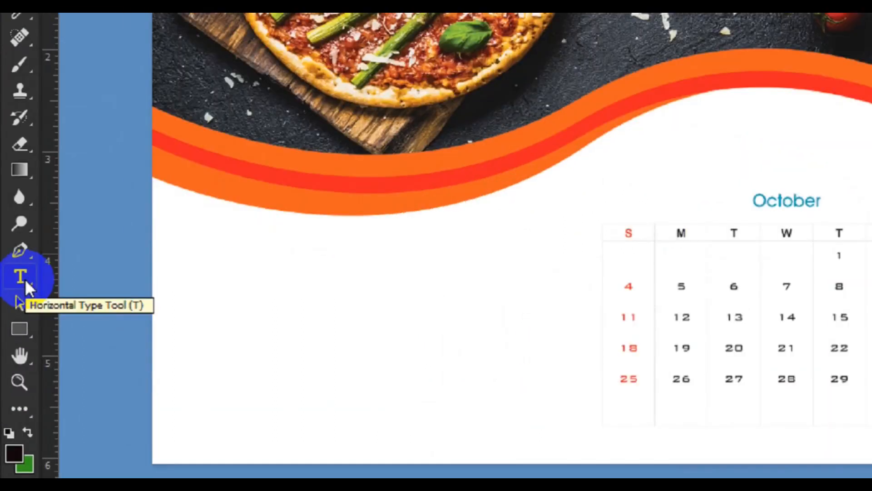
left_click(24, 247)
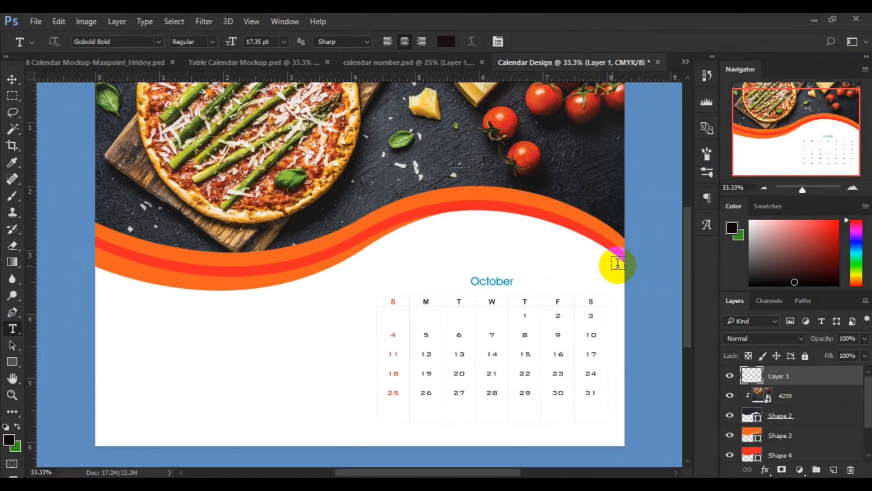
left_click(537, 279)
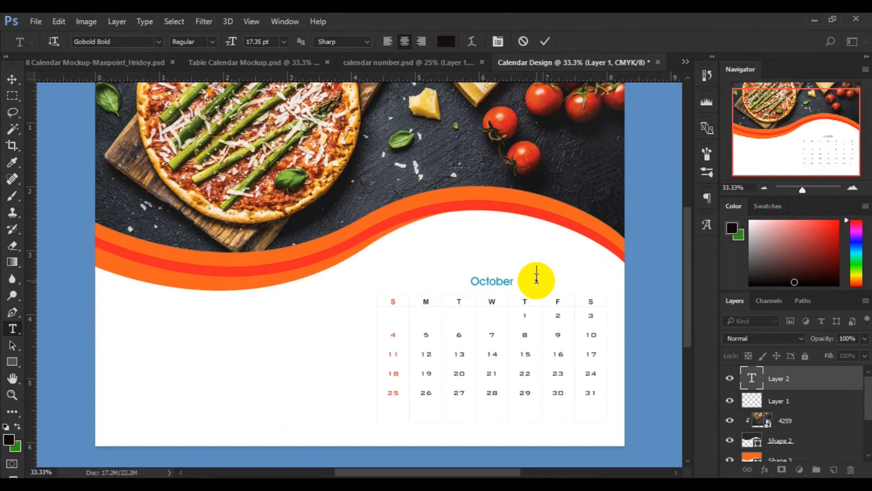
type("2020")
Step: Set the 2020 text to 24 pt and colour it with the red sampled from the wave's middle stripe
key("ctrl+a")
key("ctrl+a")
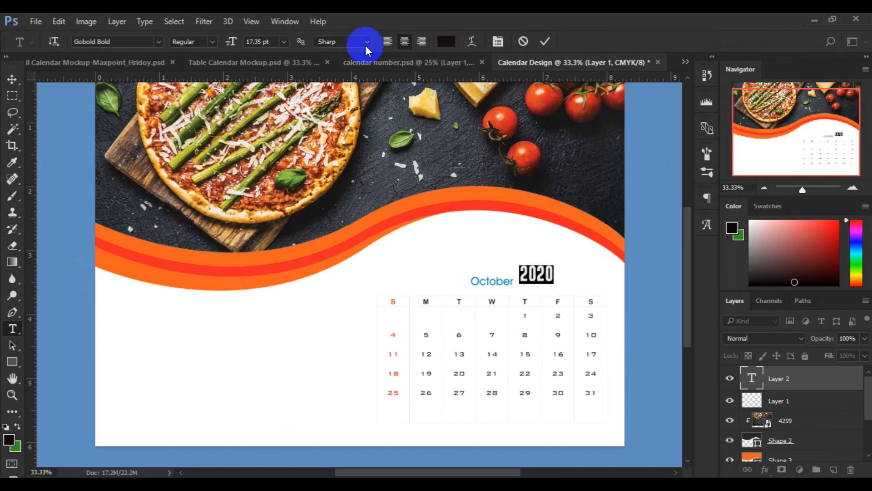
left_click(285, 42)
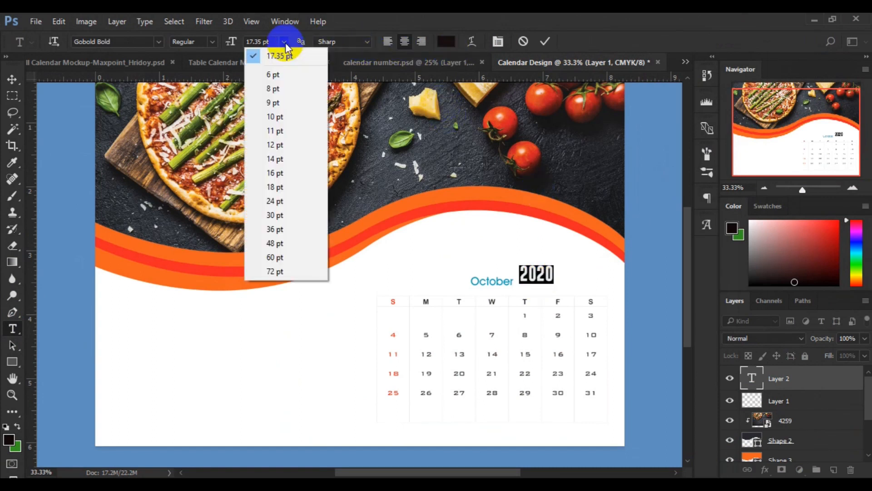
left_click(304, 195)
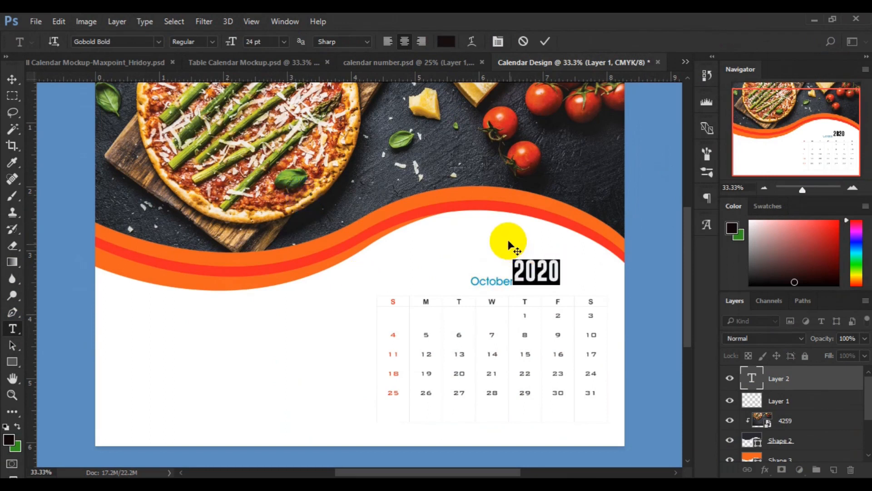
left_click(447, 45)
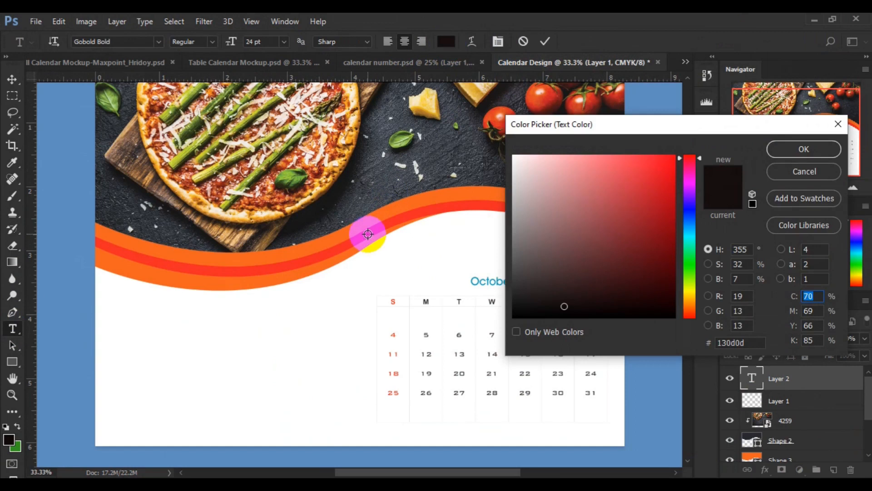
left_click(365, 234)
left_click(780, 159)
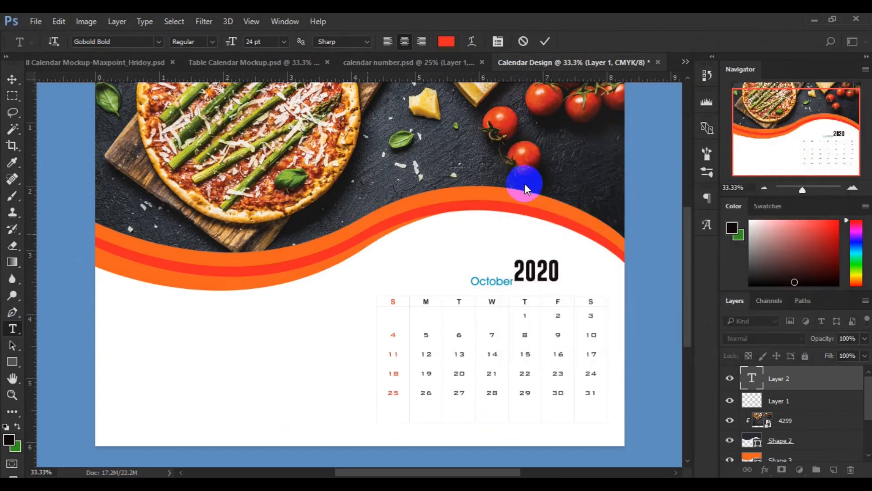
Step: Move the 2020 text above the last two columns of the date grid
left_click(12, 80)
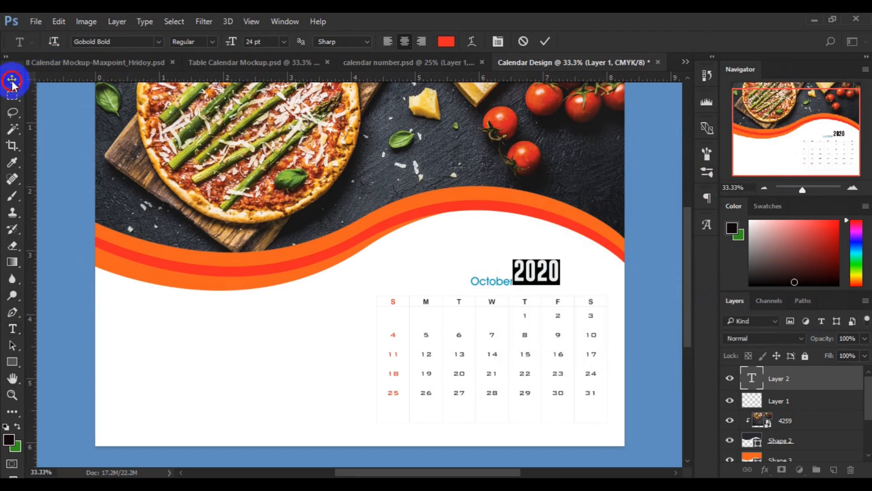
left_click(527, 272)
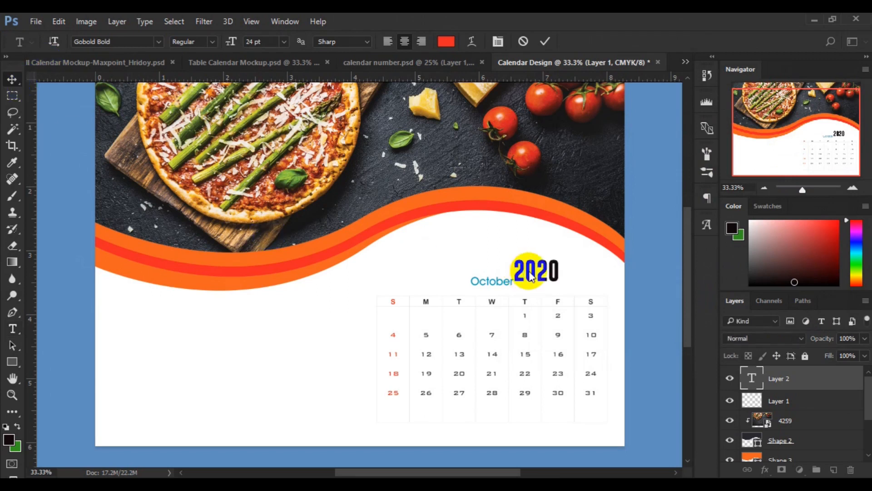
left_click_drag(530, 272, 556, 273)
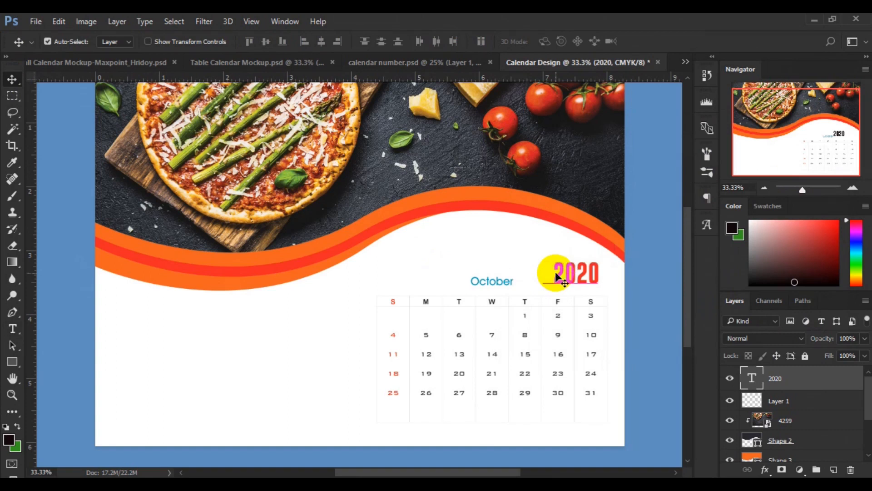
Step: Cut the October heading out of the date grid layer using a rectangular marquee selection
left_click(486, 286)
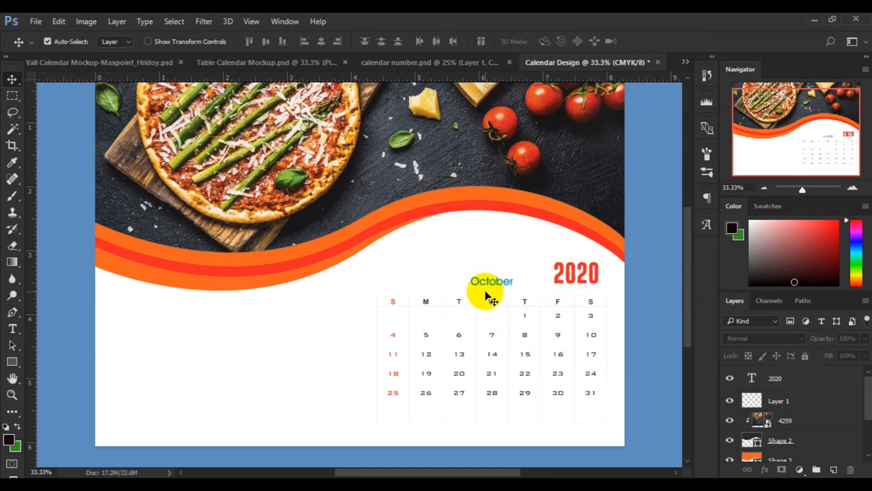
left_click(477, 286)
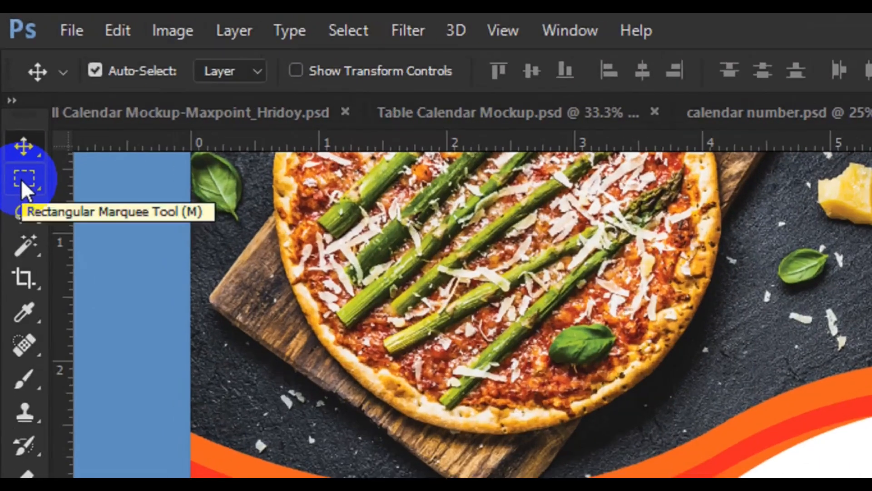
left_click(22, 170)
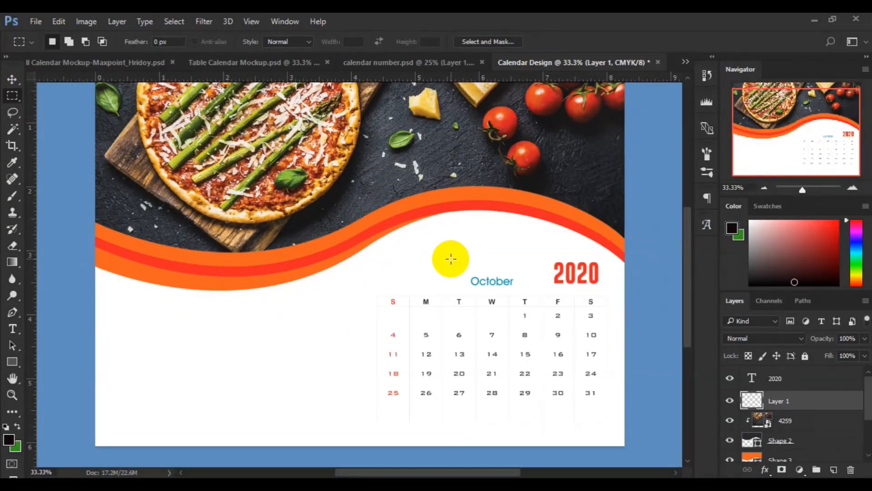
left_click_drag(451, 259, 522, 288)
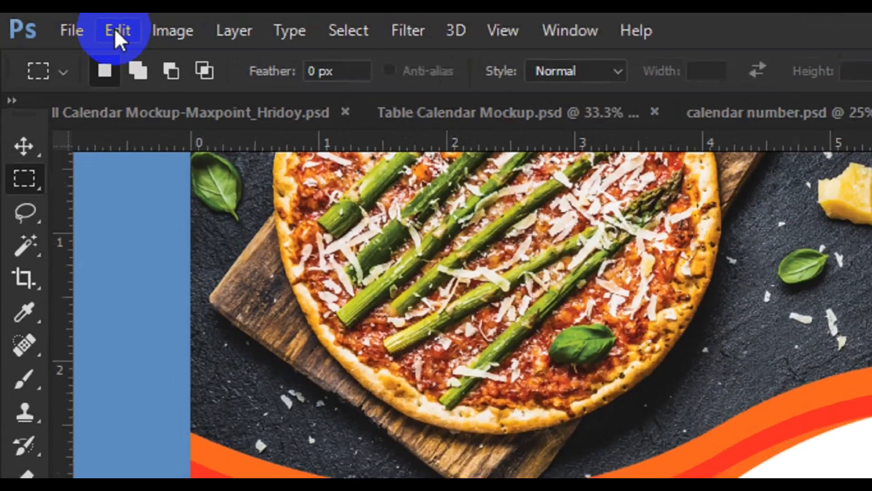
left_click(118, 31)
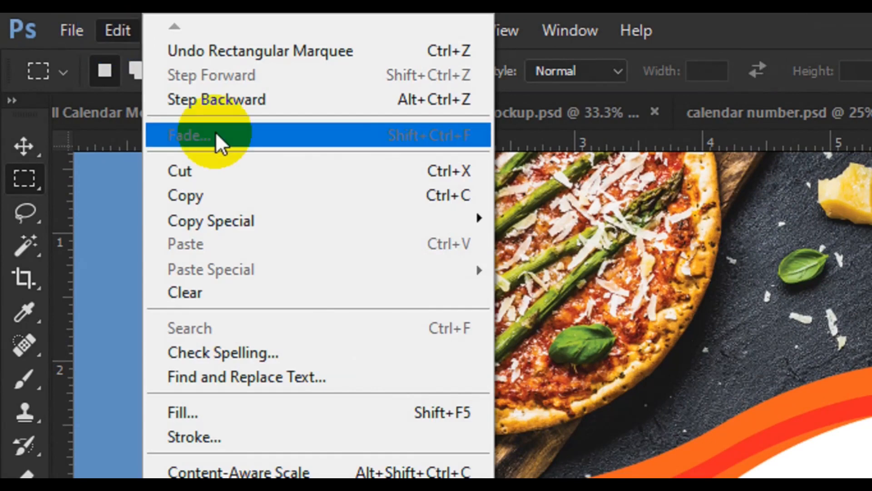
left_click(214, 171)
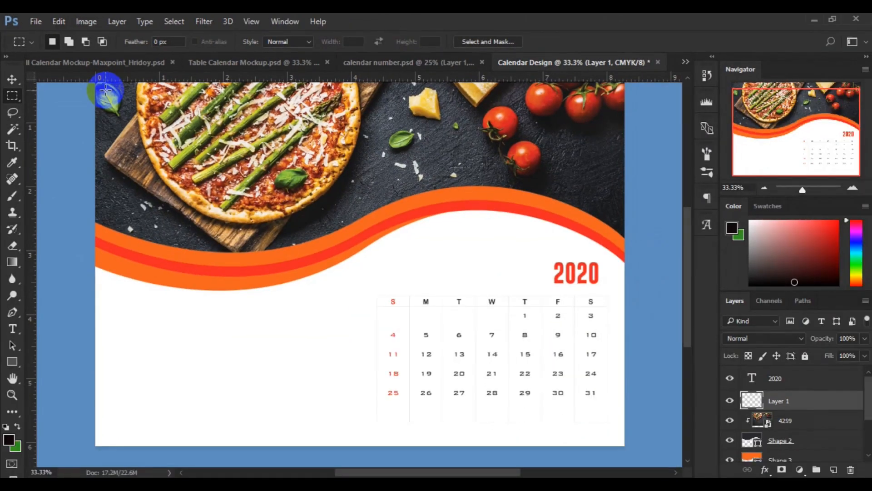
left_click(12, 81)
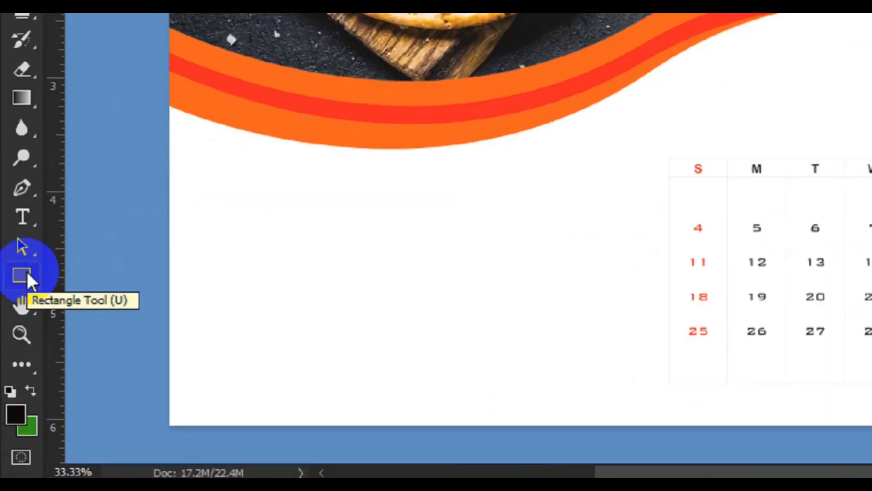
Step: Draw a white circle of 366 x 366 px with the Ellipse tool and move it onto the wave at X 1092 px, Y 687 px
left_click(14, 363)
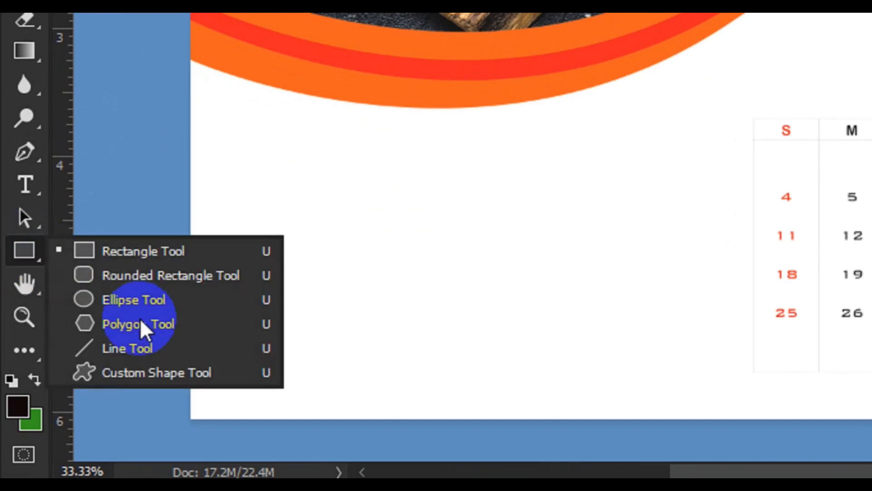
left_click(140, 306)
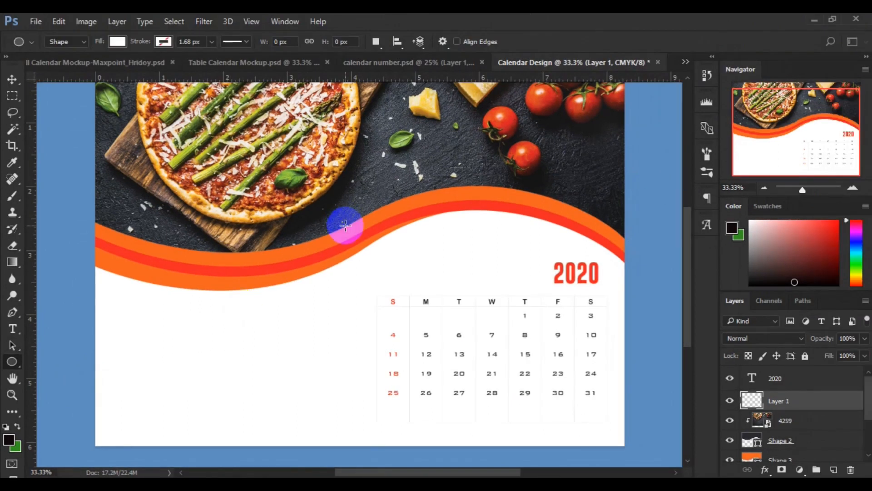
left_click_drag(370, 237, 392, 265)
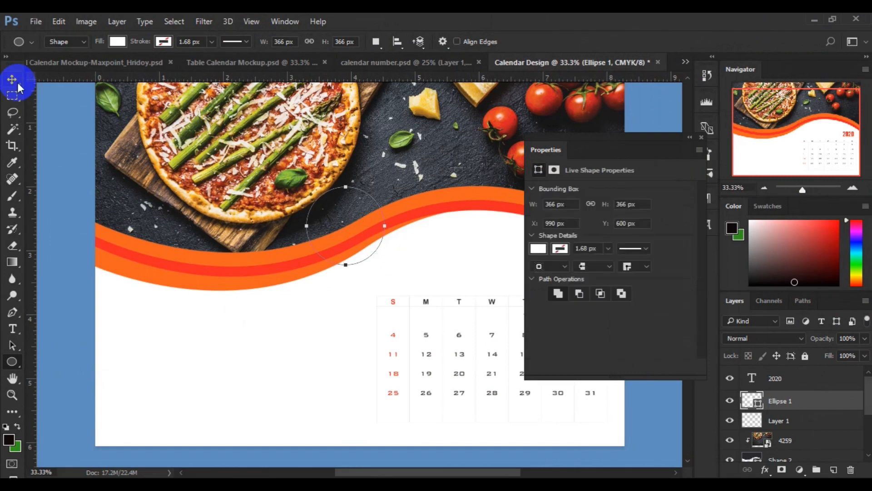
left_click(12, 80)
left_click_drag(309, 222, 363, 252)
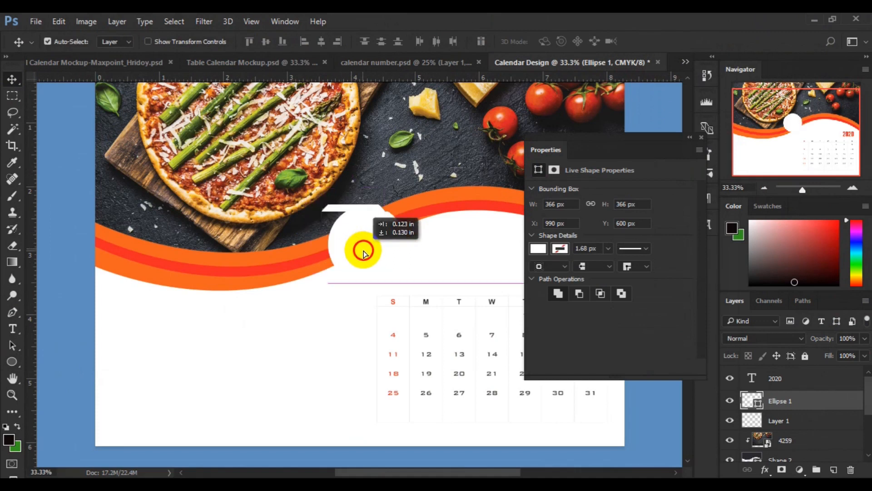
left_click_drag(362, 253, 362, 253)
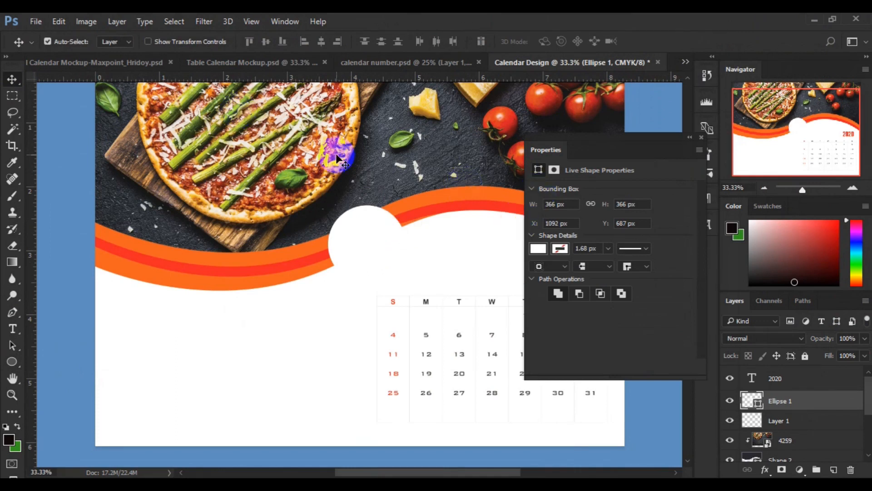
Step: Give the white circle a solid red stroke 10.14 px wide
left_click(560, 249)
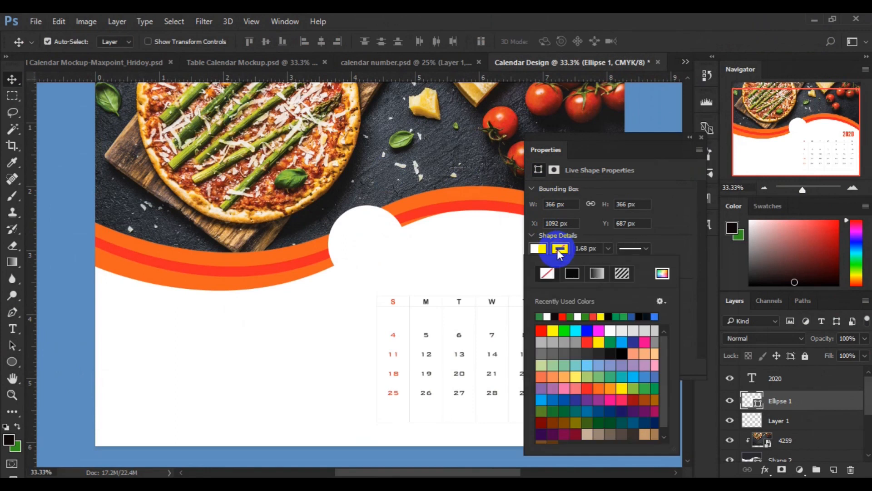
left_click(564, 316)
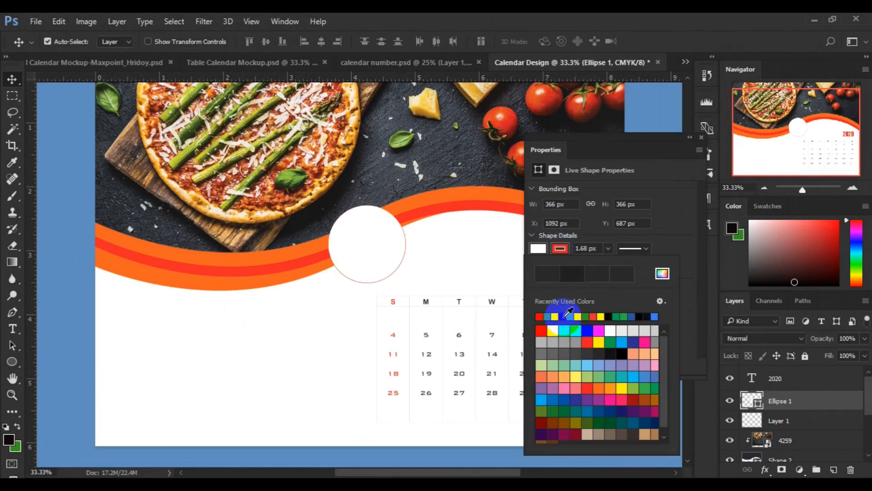
left_click(607, 248)
left_click_drag(608, 263, 616, 265)
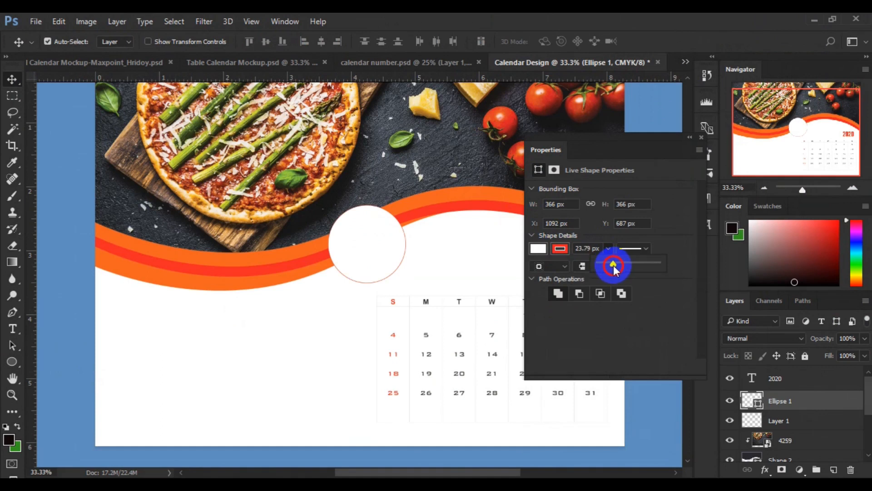
left_click_drag(614, 266, 611, 266)
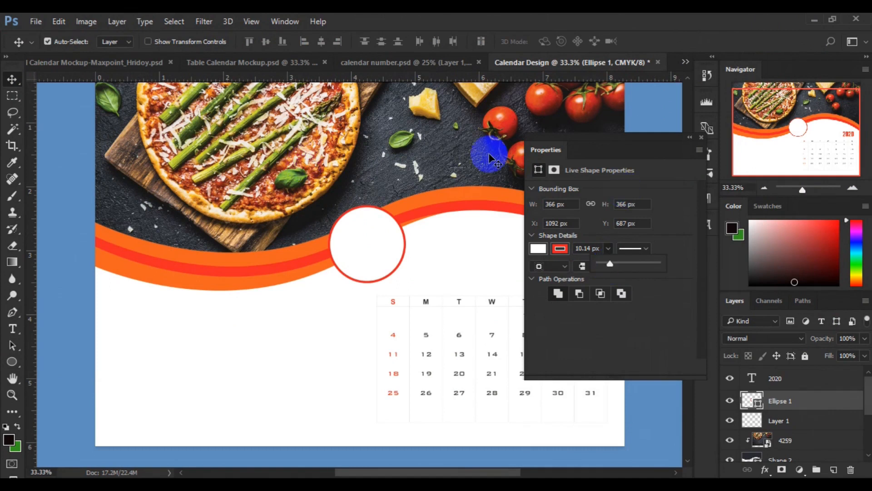
left_click(704, 136)
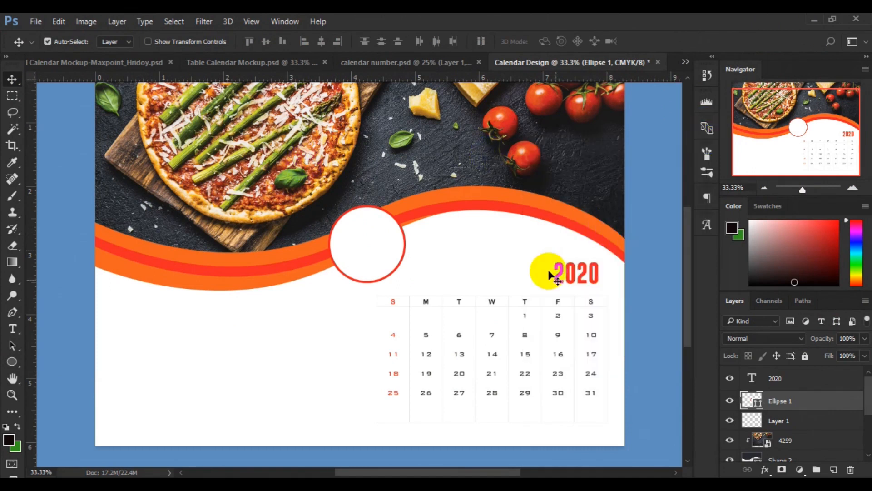
Step: Add a new layer above the circle and start a horizontal text inside the circle
left_click(833, 469)
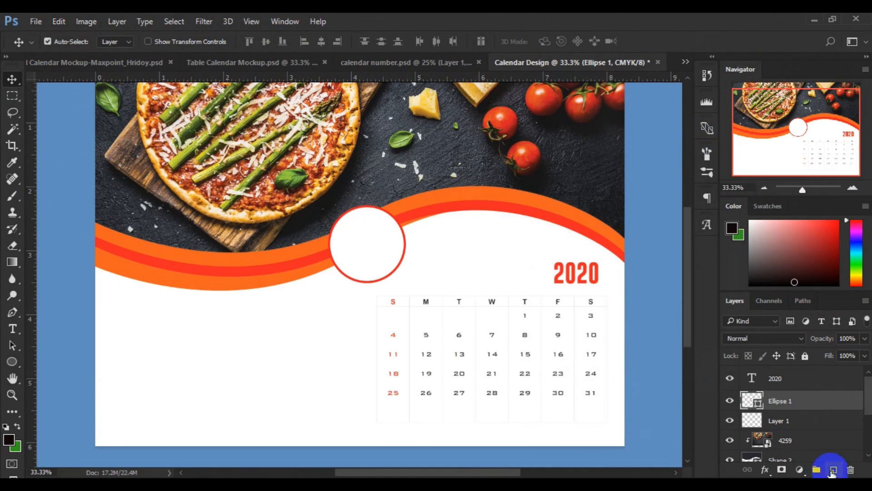
left_click(12, 328)
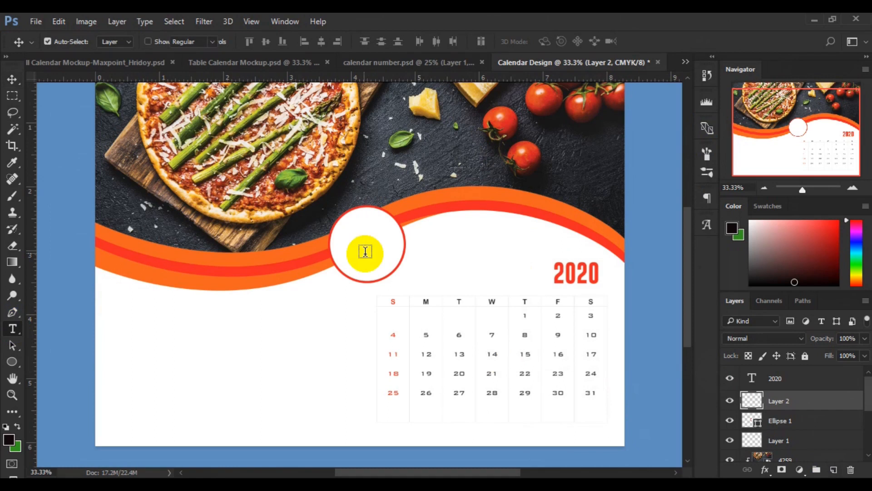
left_click(358, 249)
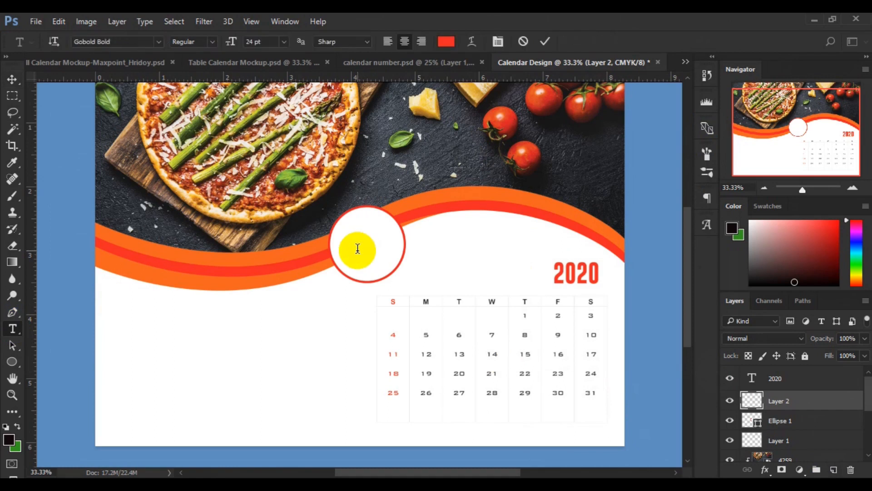